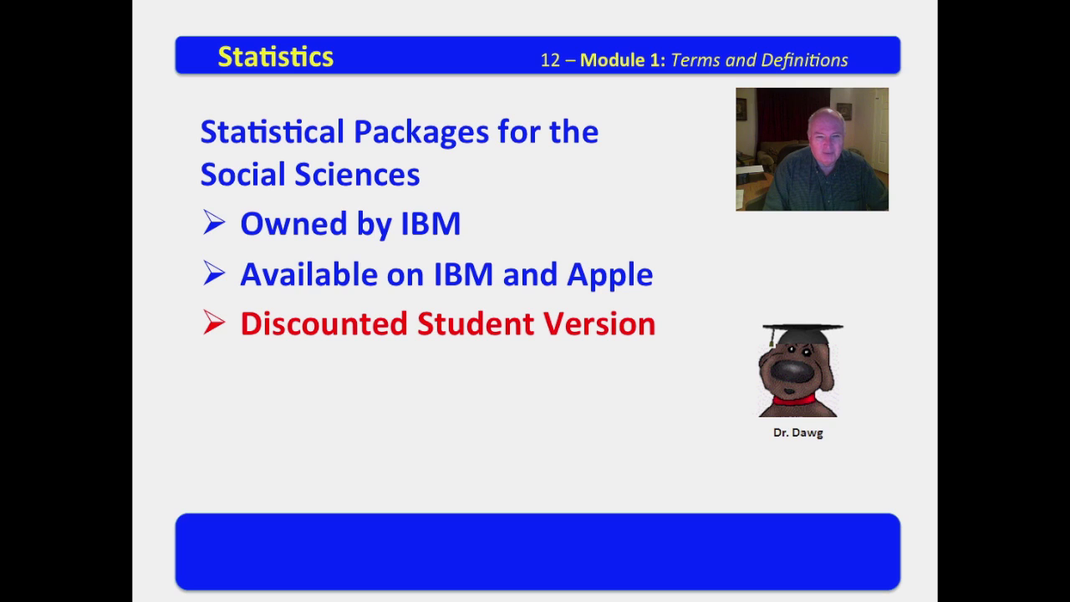
Step: Advance the SPSS slide to show the 'Annual License' and 'Premium Pack Is Suggested' bullets
key("Right")
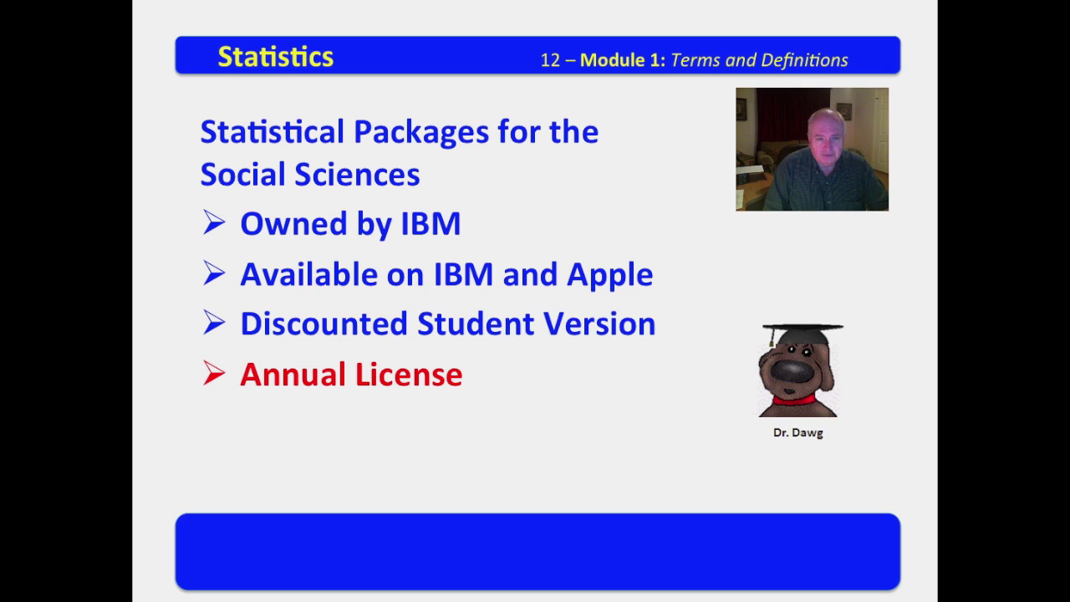
key("Right")
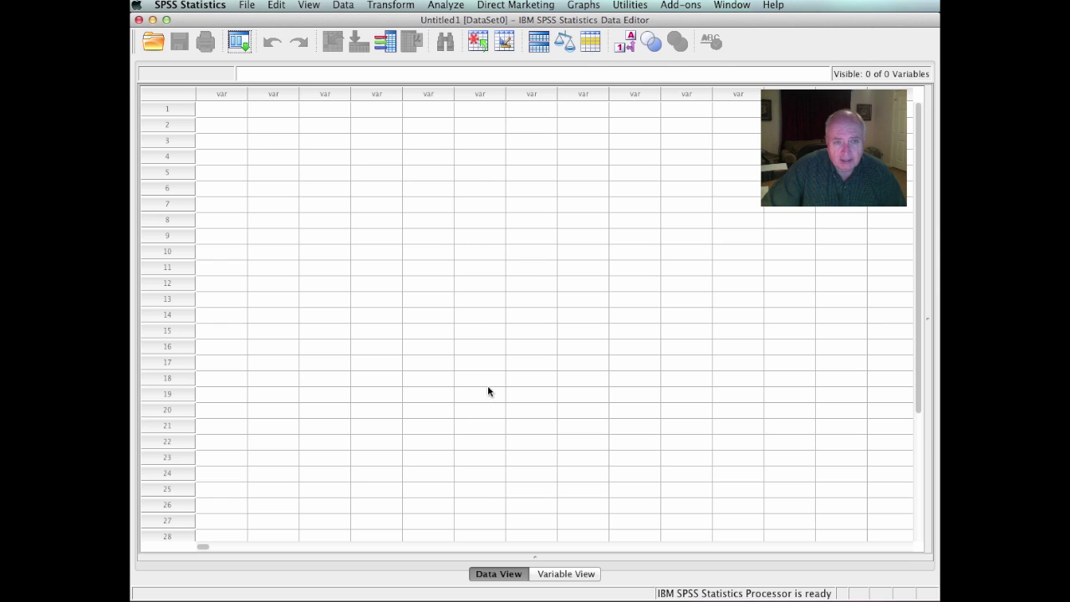
Step: In Variable View, name the first two variables One and Two
left_click(564, 575)
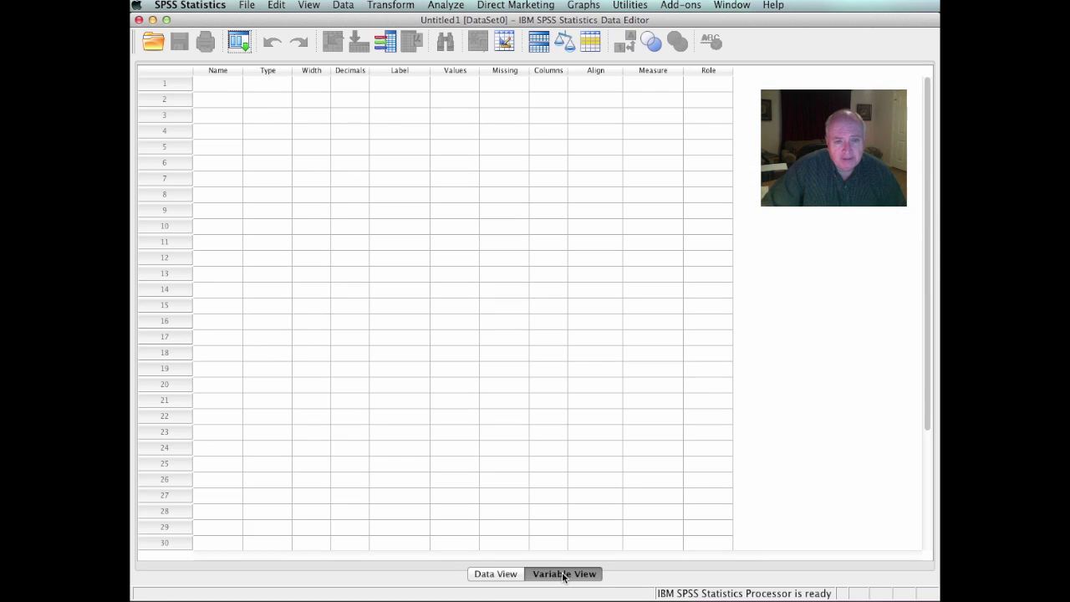
left_click(217, 82)
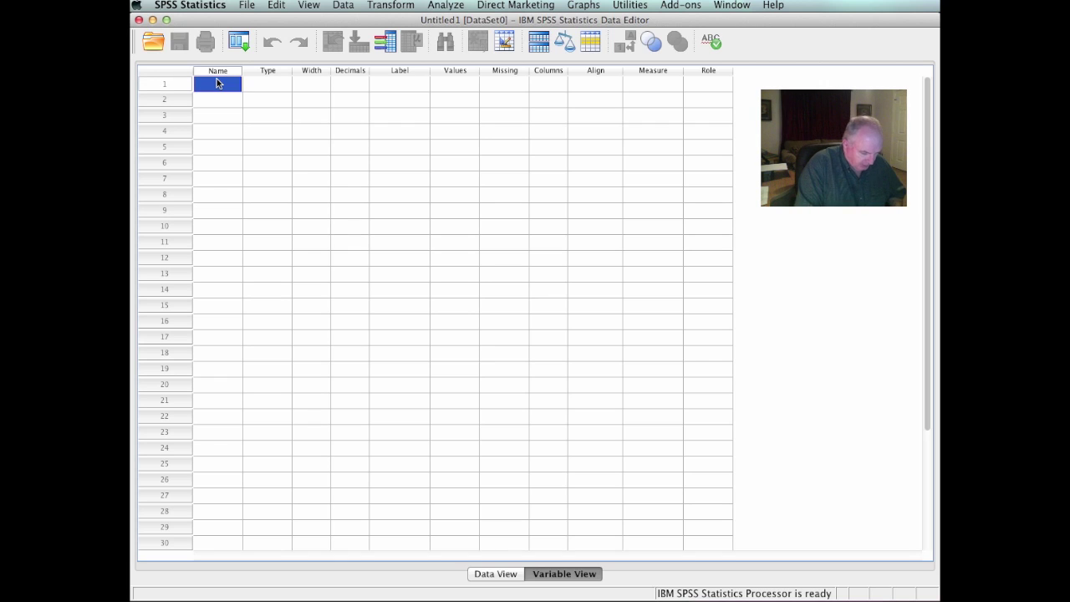
type("One")
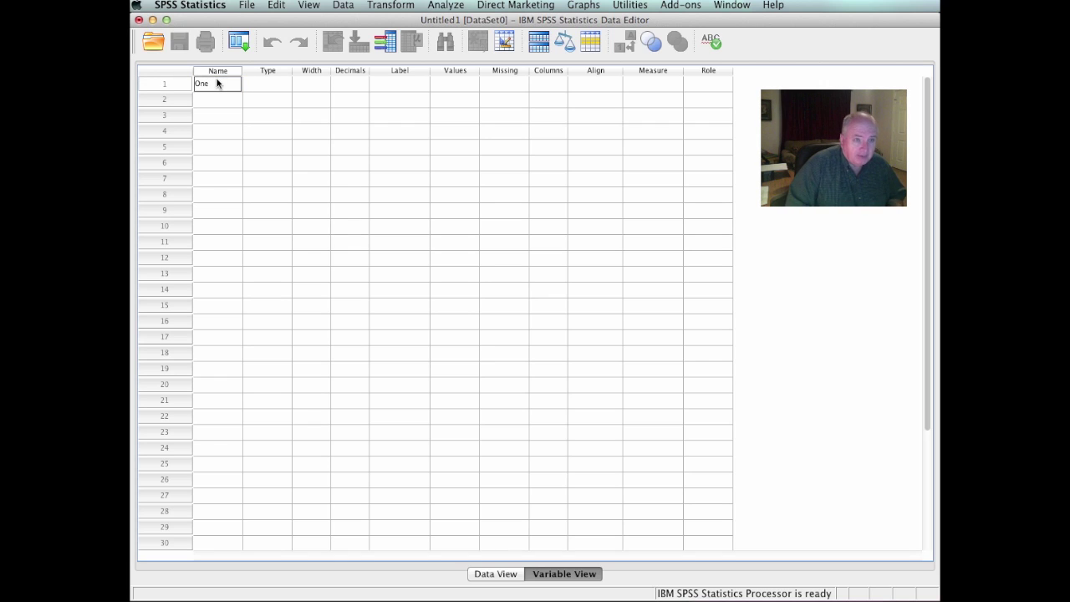
key("Return")
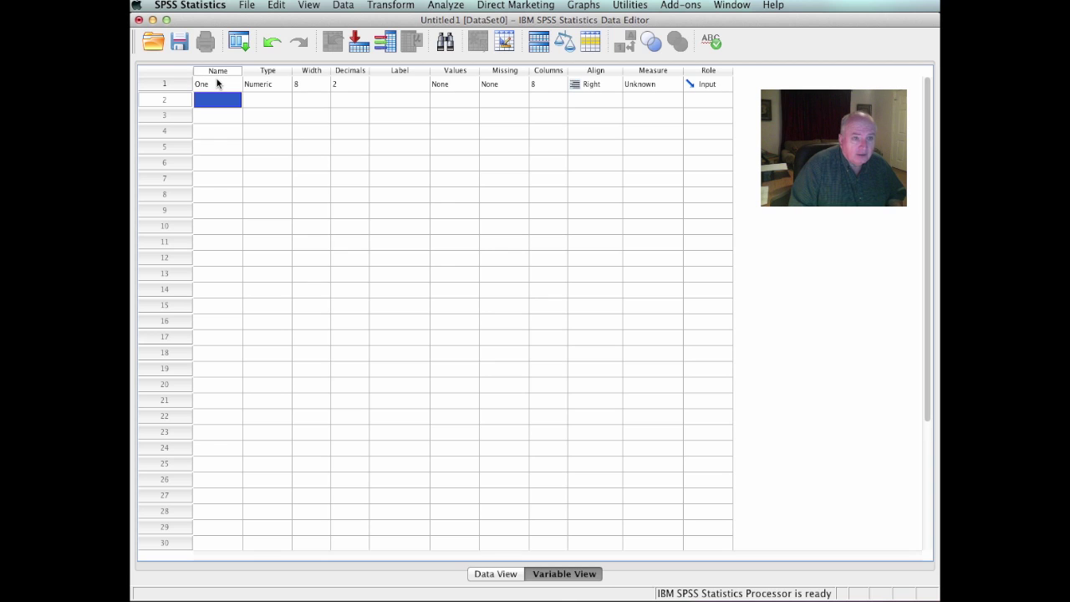
type("Two")
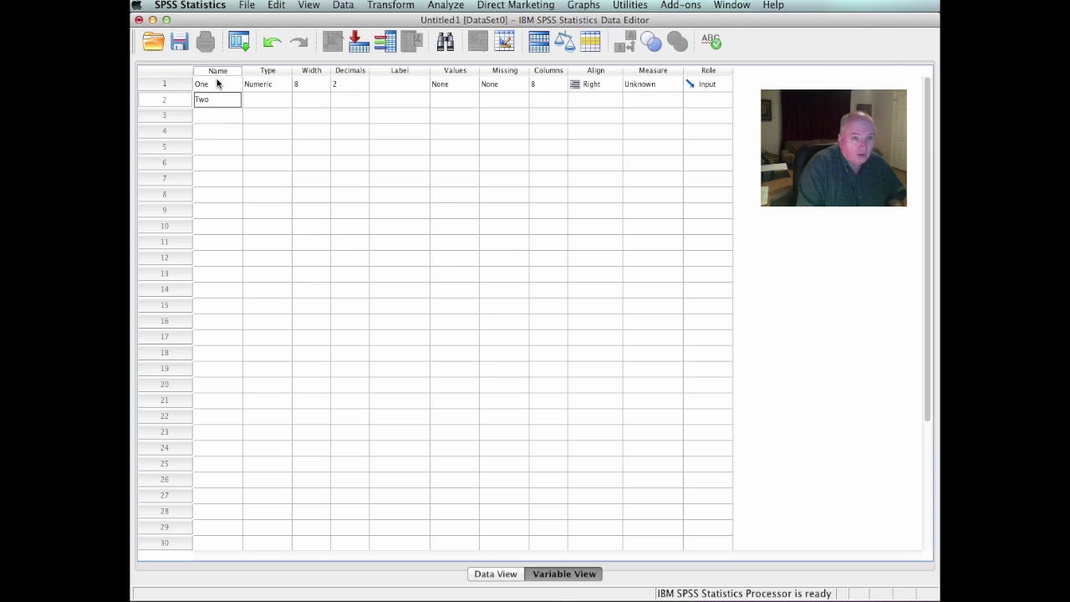
key("Return")
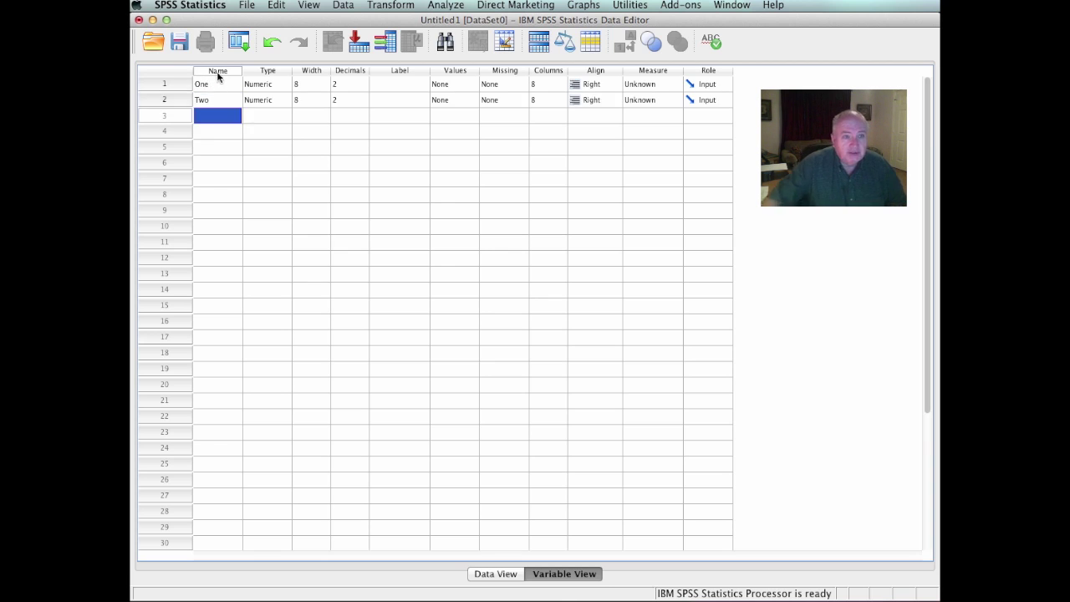
key("Up")
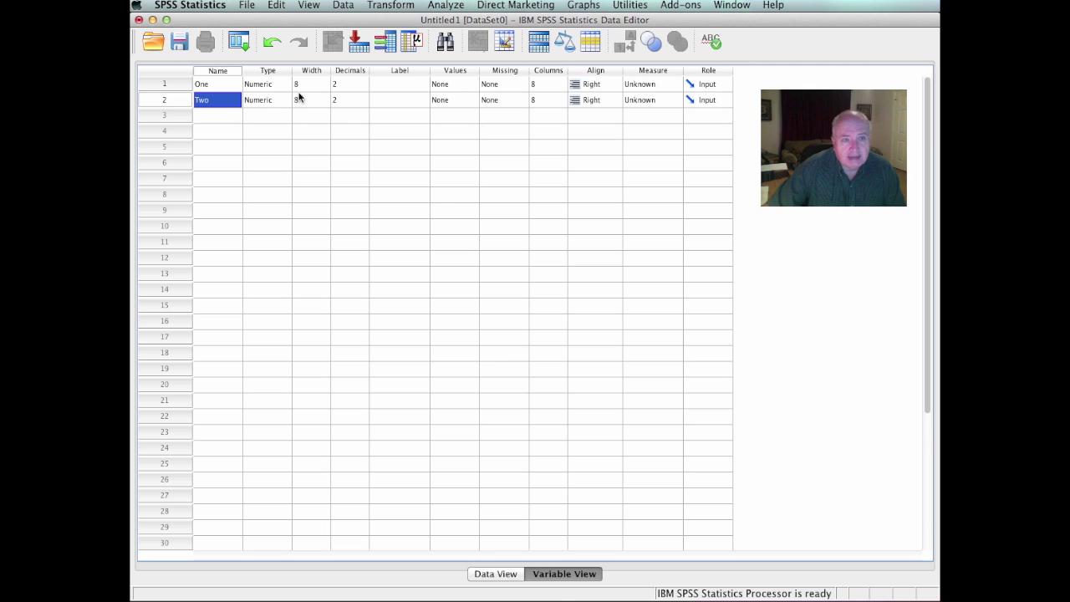
Step: Set variable One to 0 decimals and variable Two to 1 decimal
left_click(358, 82)
left_click(360, 87)
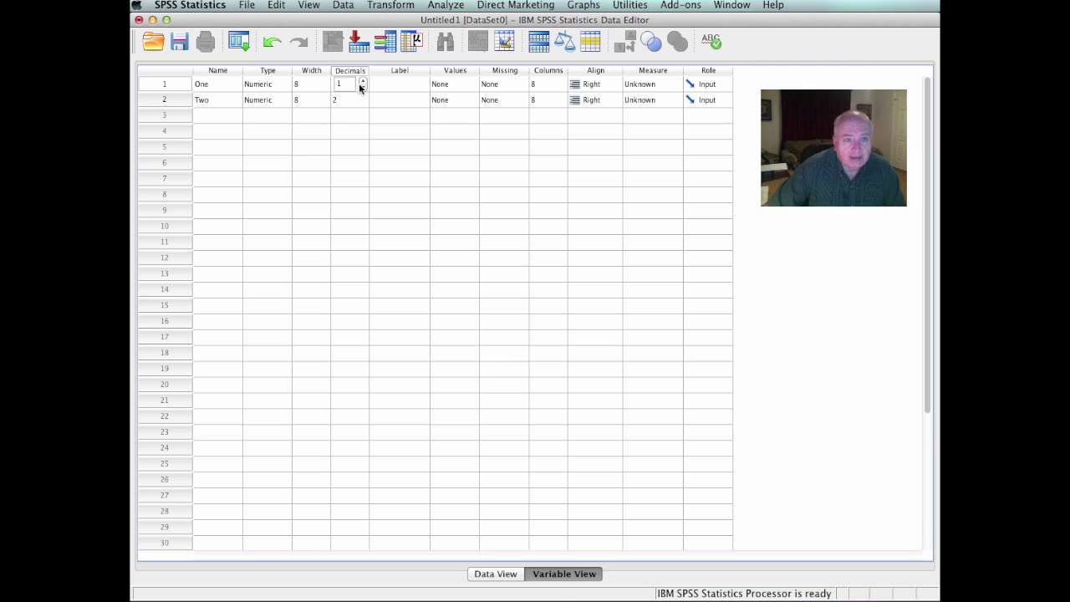
left_click(363, 87)
left_click(358, 99)
left_click(362, 97)
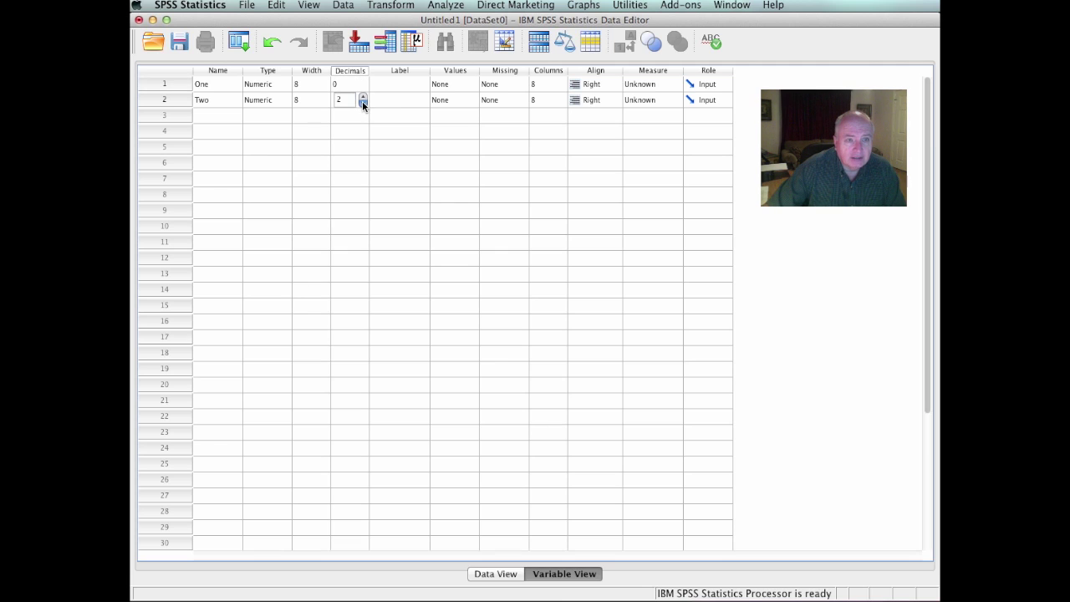
left_click(218, 85)
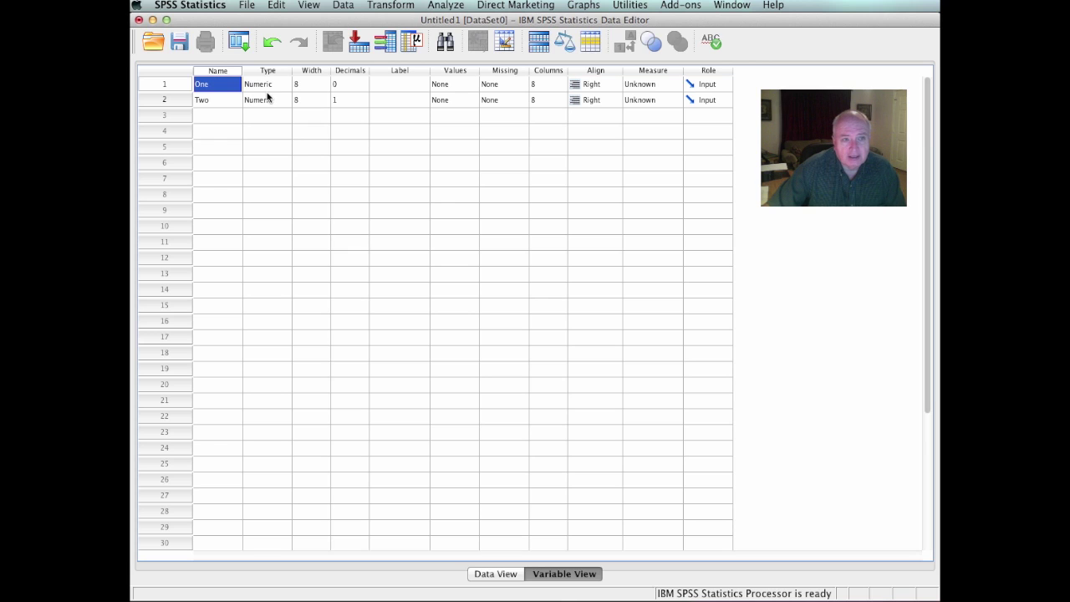
Step: In Data View, enter seven values down column One, correcting row 3 to 1
left_click(492, 575)
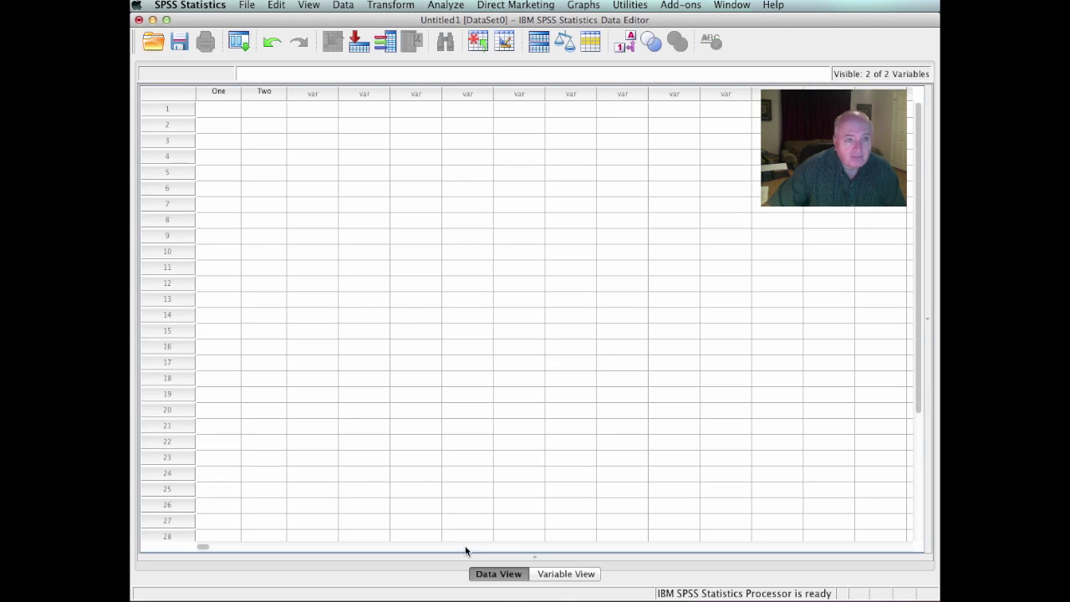
left_click(214, 109)
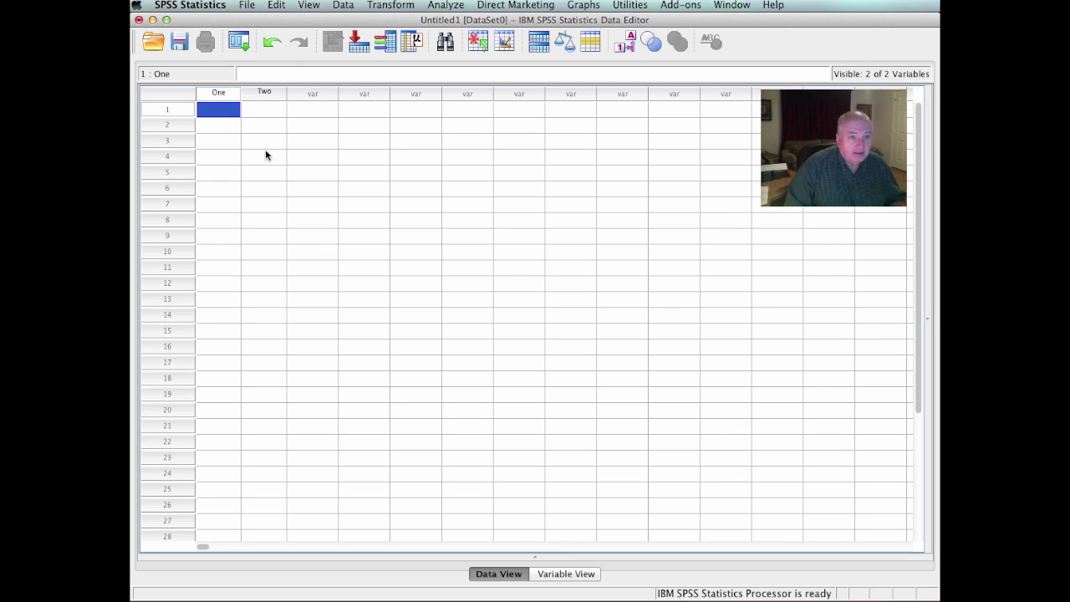
type("1")
key("Return")
type("2")
key("Return")
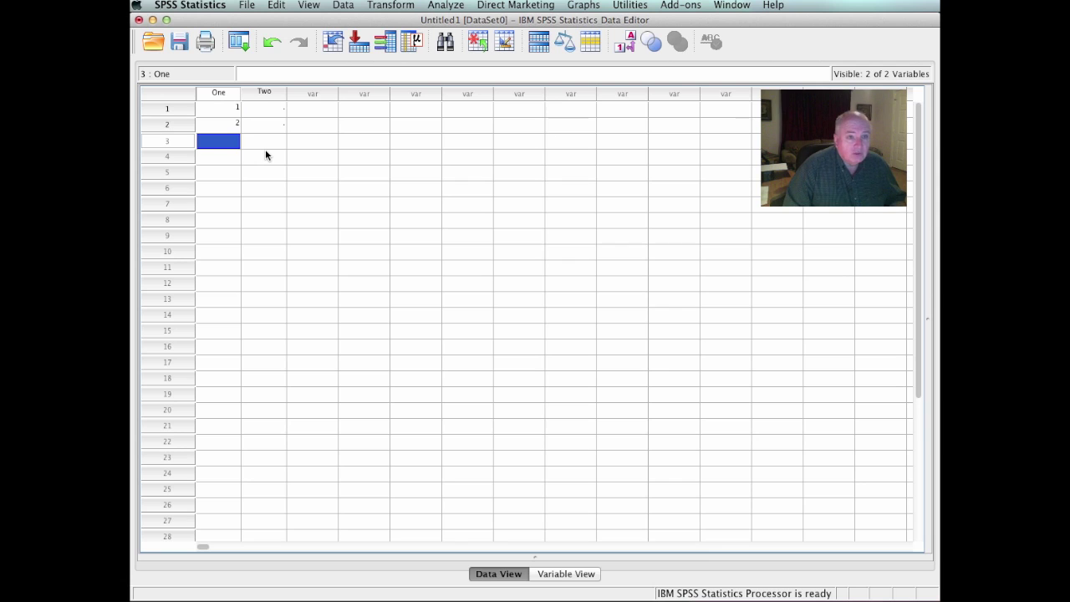
type("3")
key("Return")
type("3")
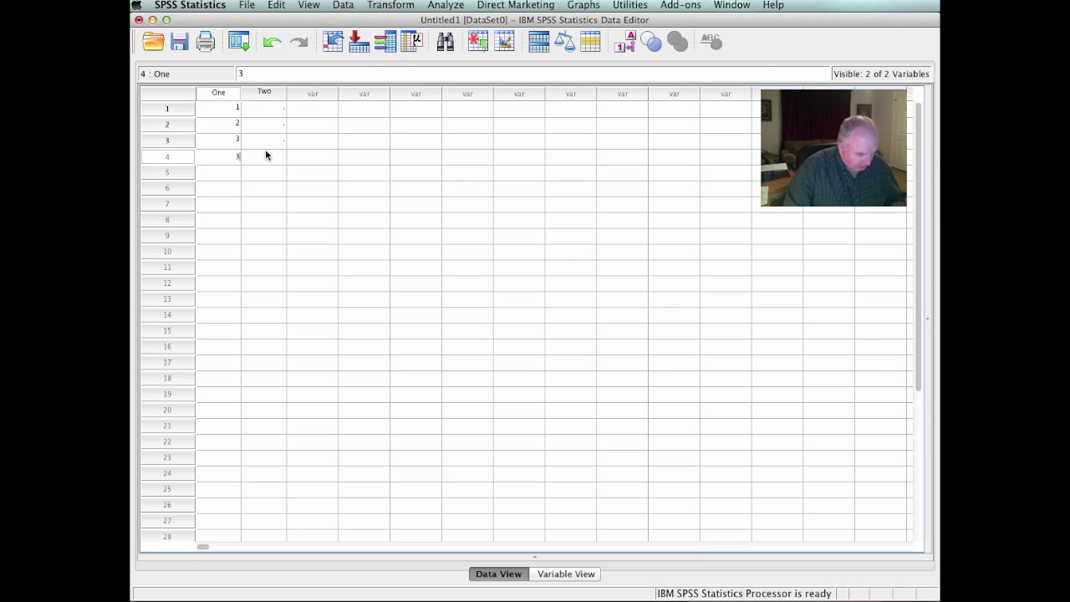
key("Up")
type("1")
key("Return")
type("5")
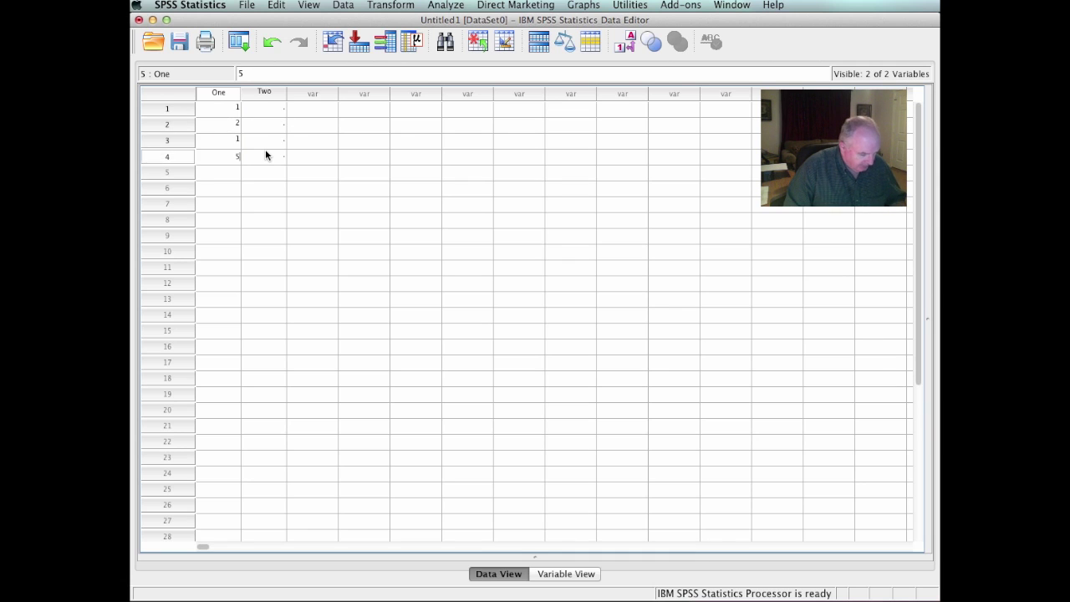
key("Return")
type("2")
key("Return")
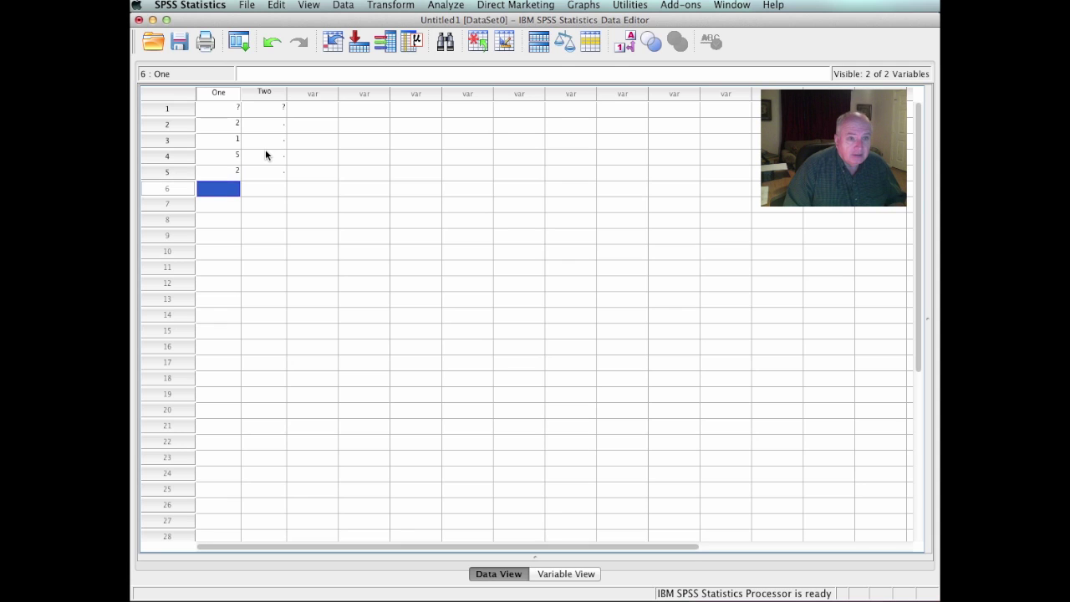
type("6")
key("Up")
key("Up")
key("Up")
key("Up")
key("Up")
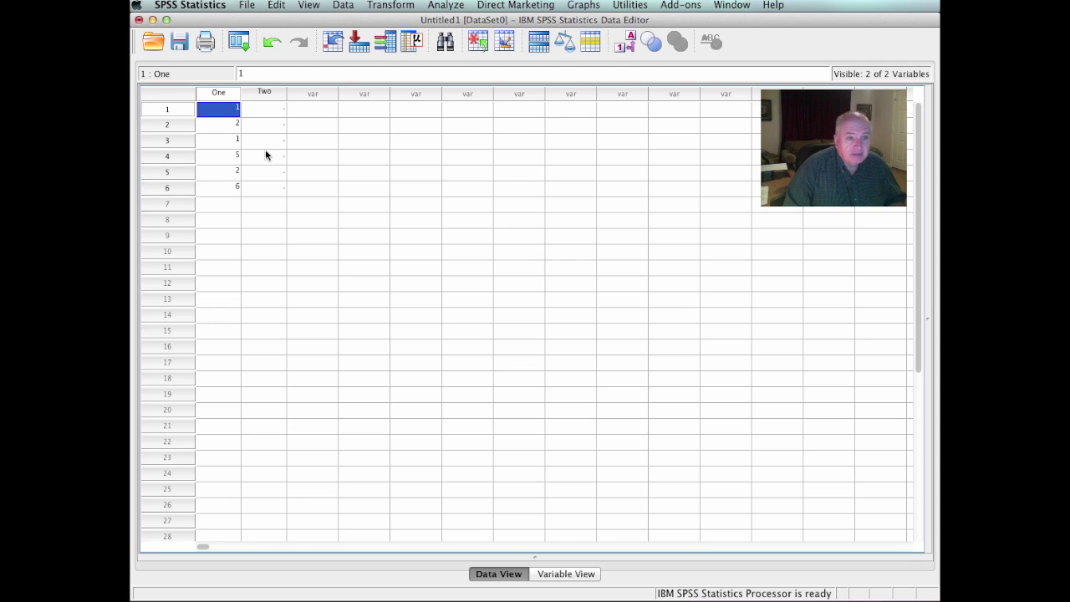
key("Right")
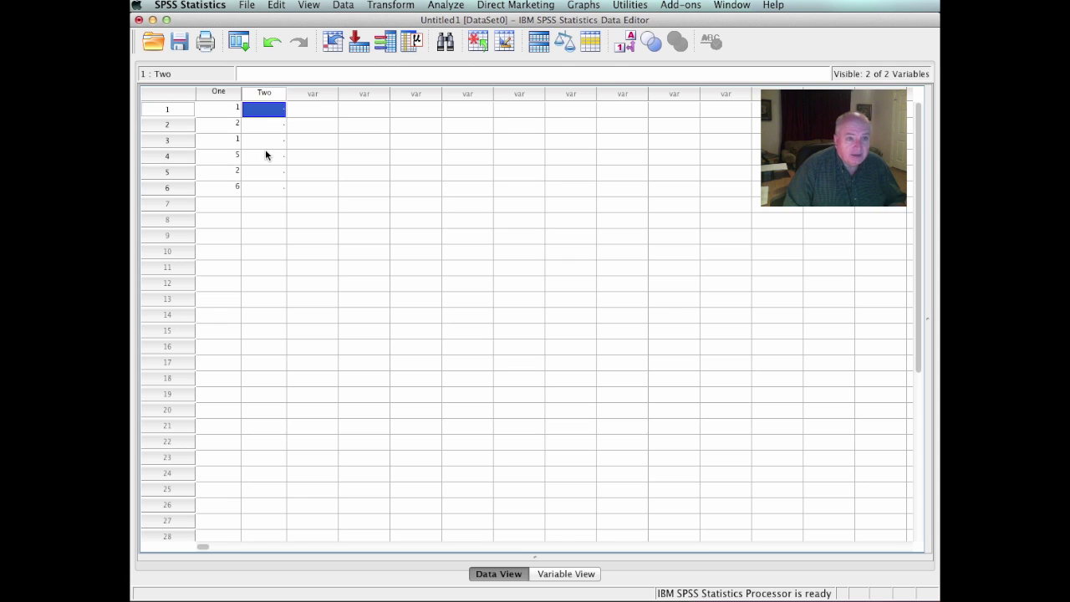
key("Down")
key("Down")
key("Down")
key("Down")
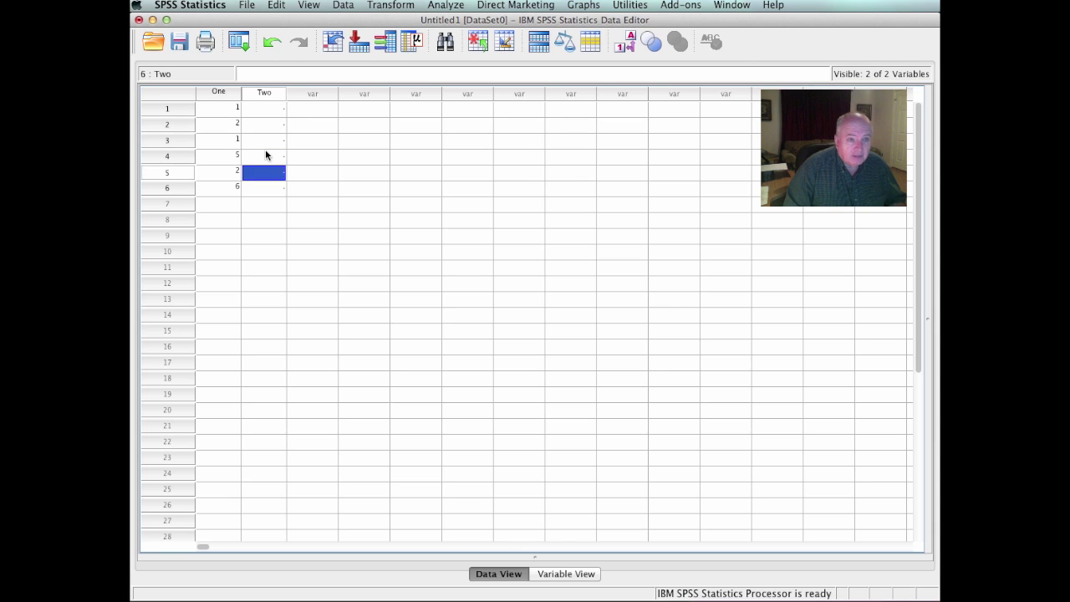
key("Down")
key("Down")
key("Up")
key("Left")
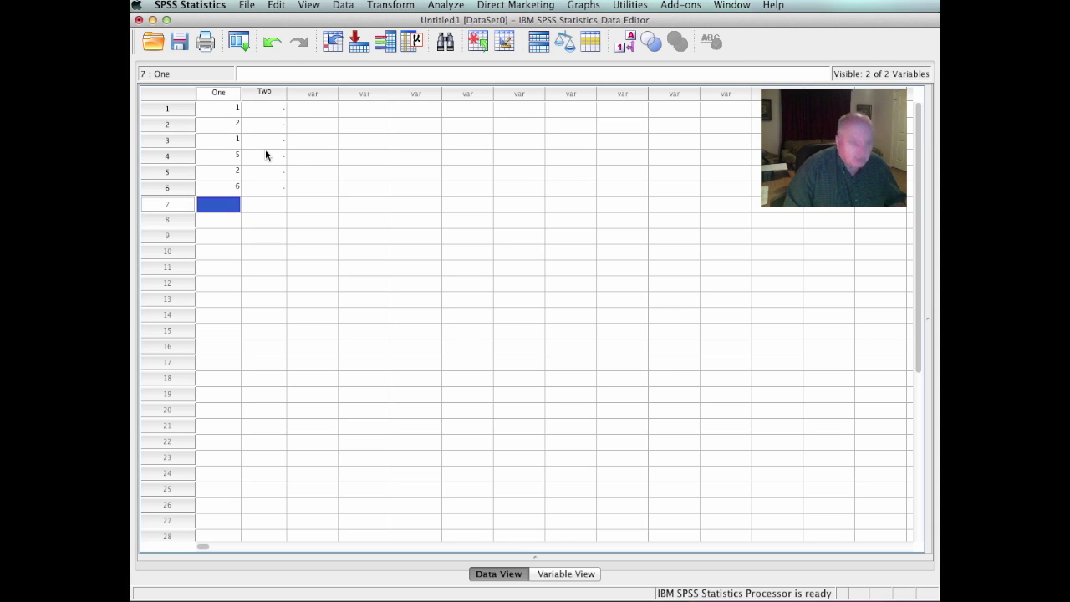
type("1")
key("Tab")
Step: Enter 7, 9, 4, 6, 2, 5, 6 down column Two, then start editing Two's decimals
left_click(266, 155)
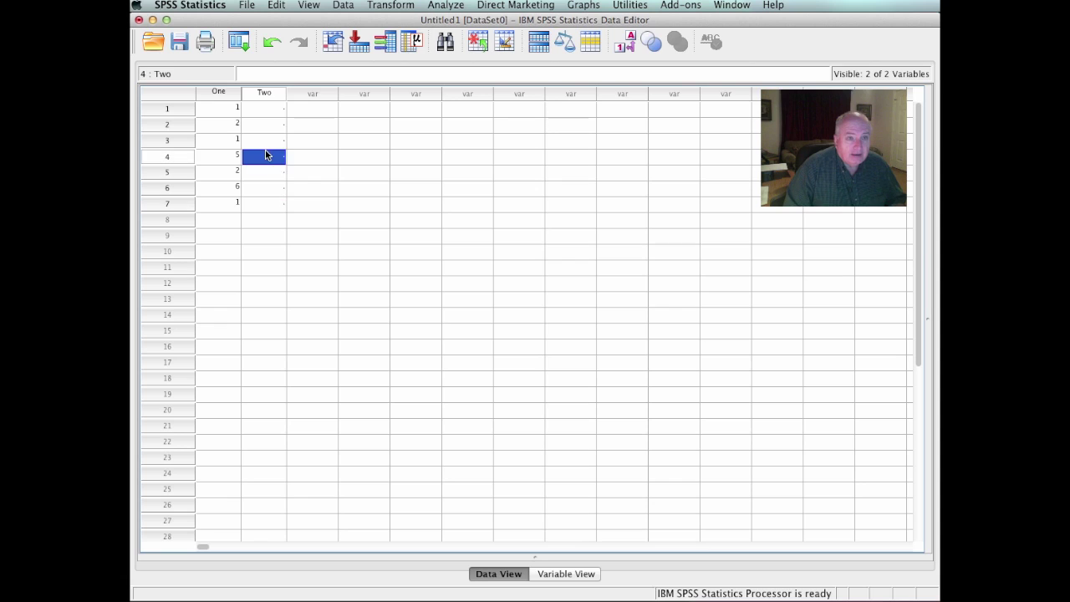
key("Up")
key("Up")
key("Up")
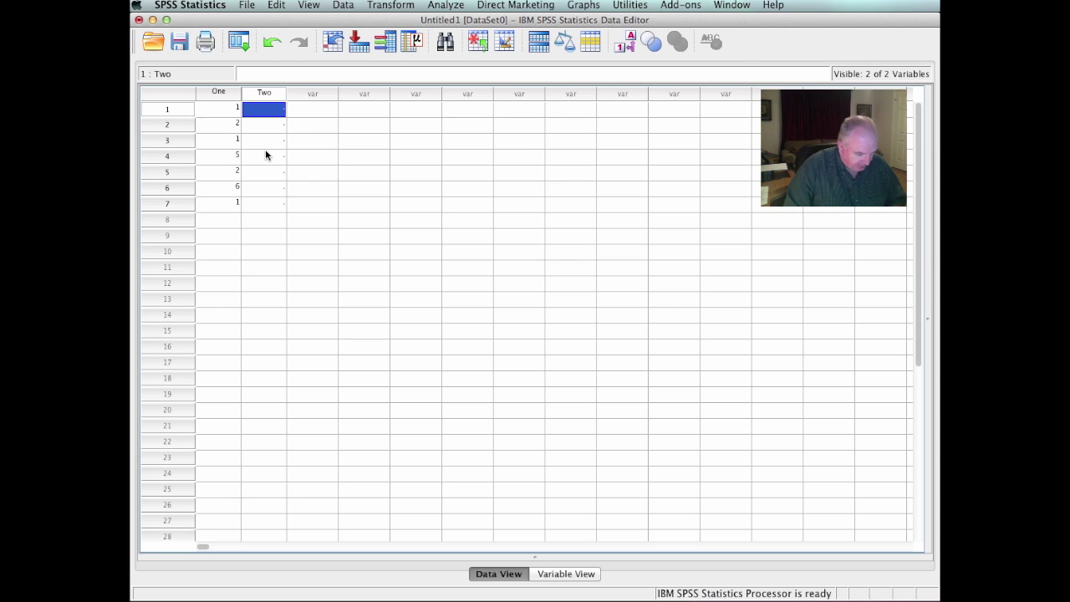
type("7")
key("Return")
type("9")
key("Return")
type("4")
key("Return")
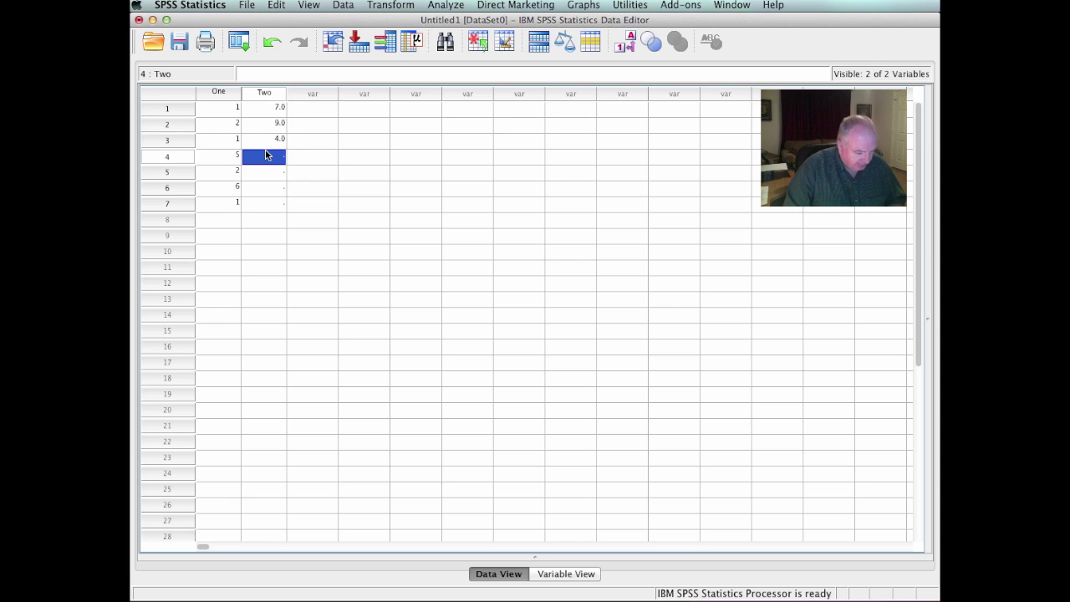
type("6")
key("Return")
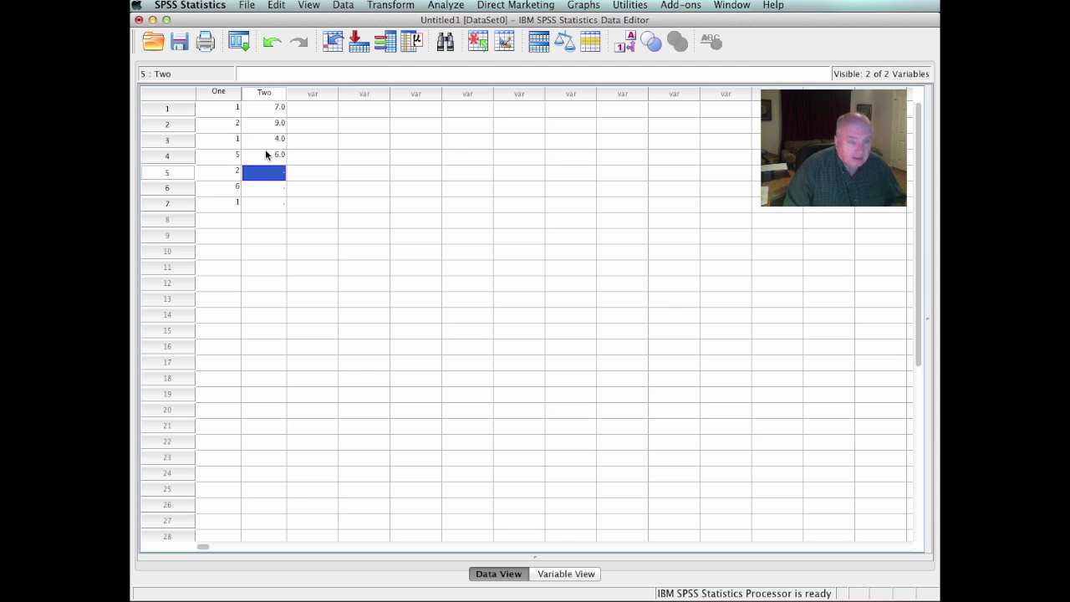
type("2")
key("Return")
type("5")
key("Return")
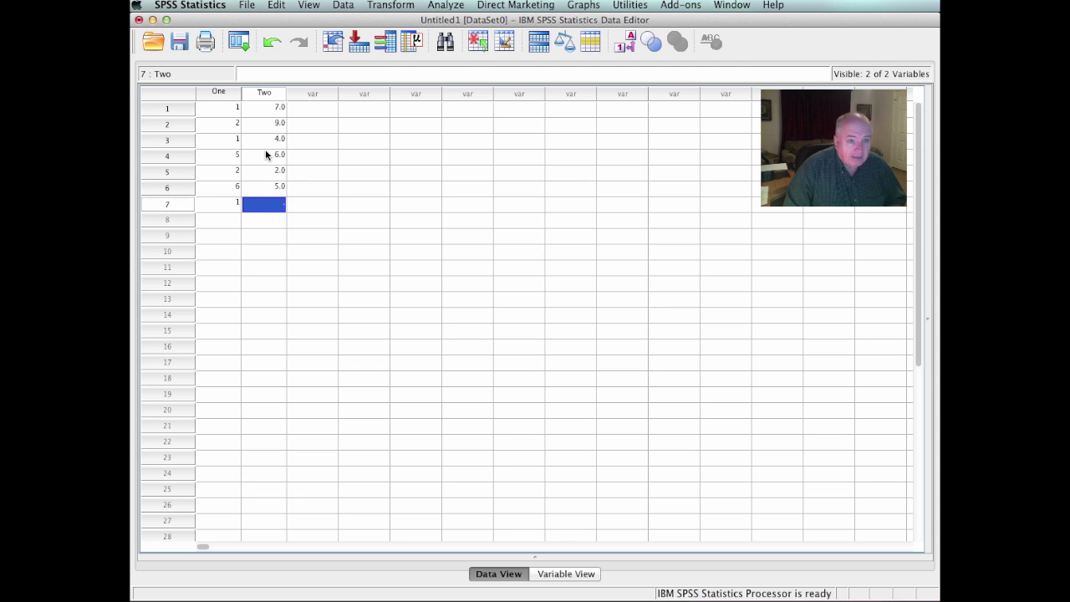
type("6")
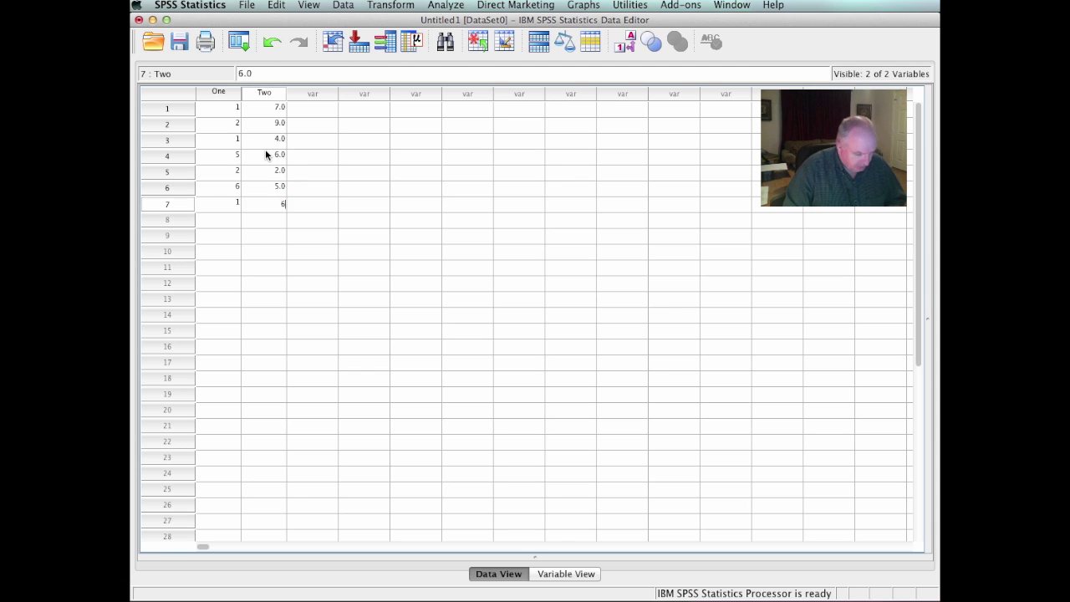
key("Up")
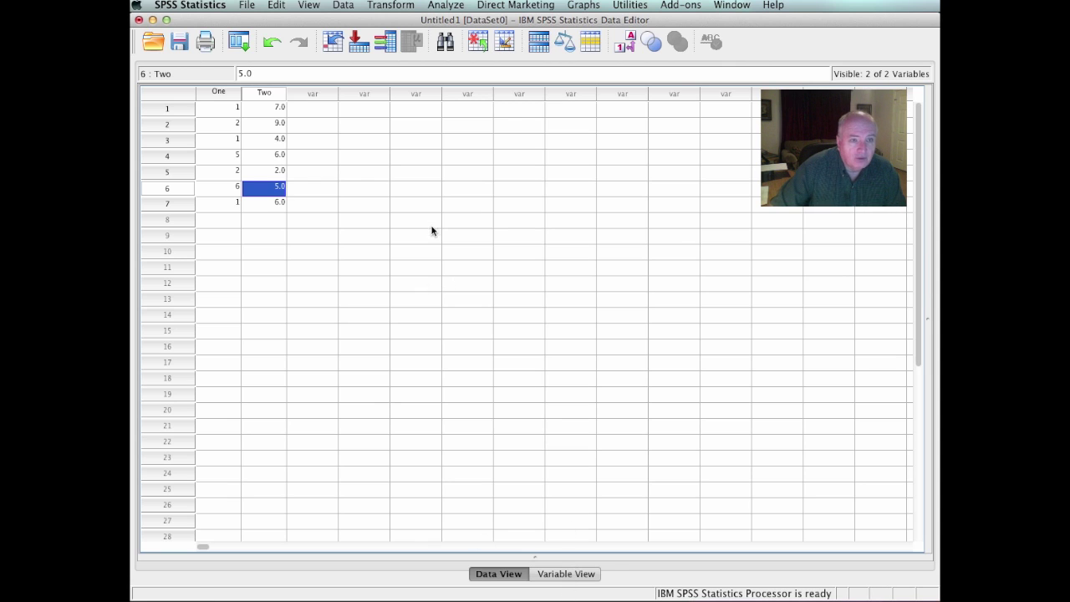
key("super+t")
left_click(359, 101)
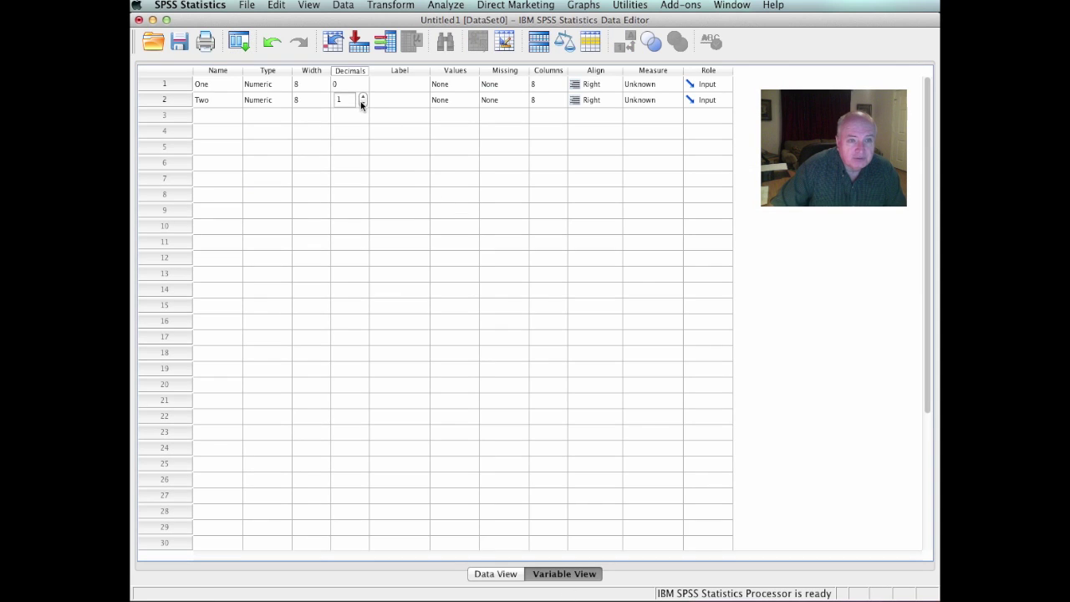
Step: Return to Data View, where column Two now shows whole numbers
left_click(488, 574)
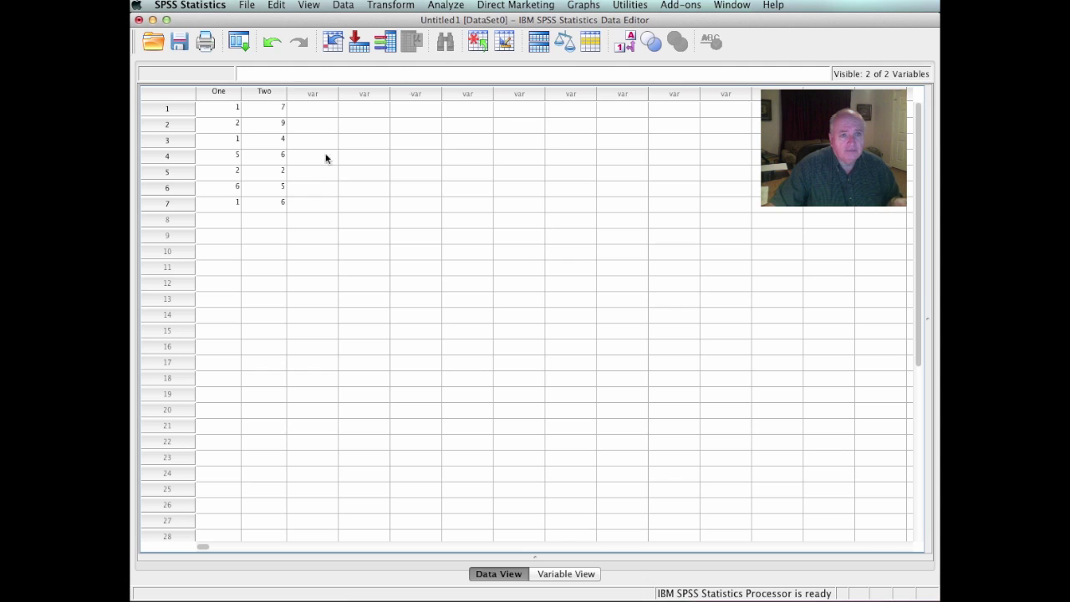
left_click(444, 6)
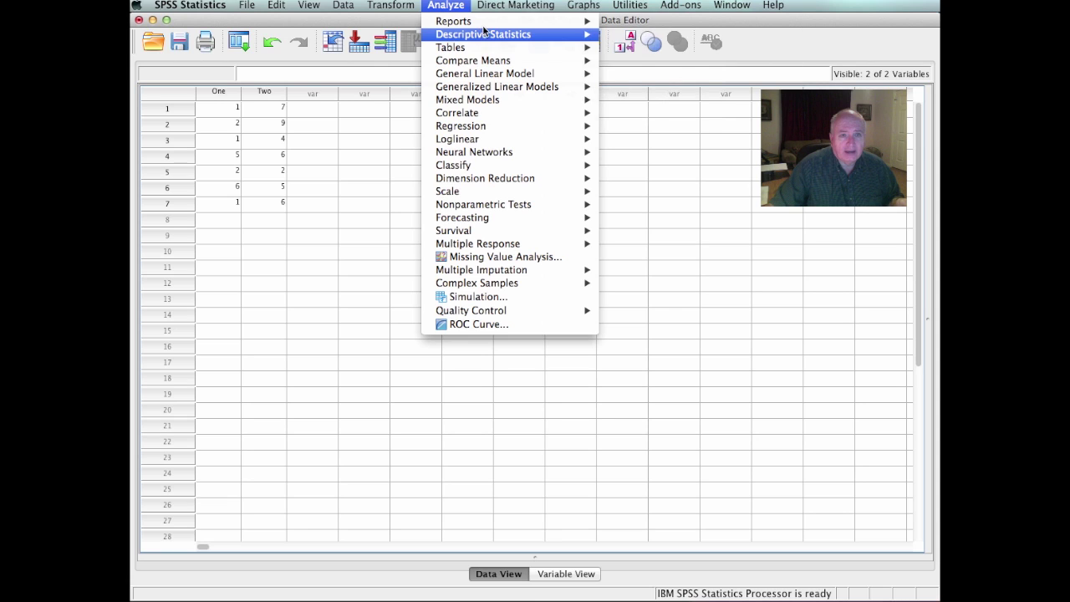
Step: Run Descriptives on One and Two, adding variance and range to the statistics
mouse_move(496, 37)
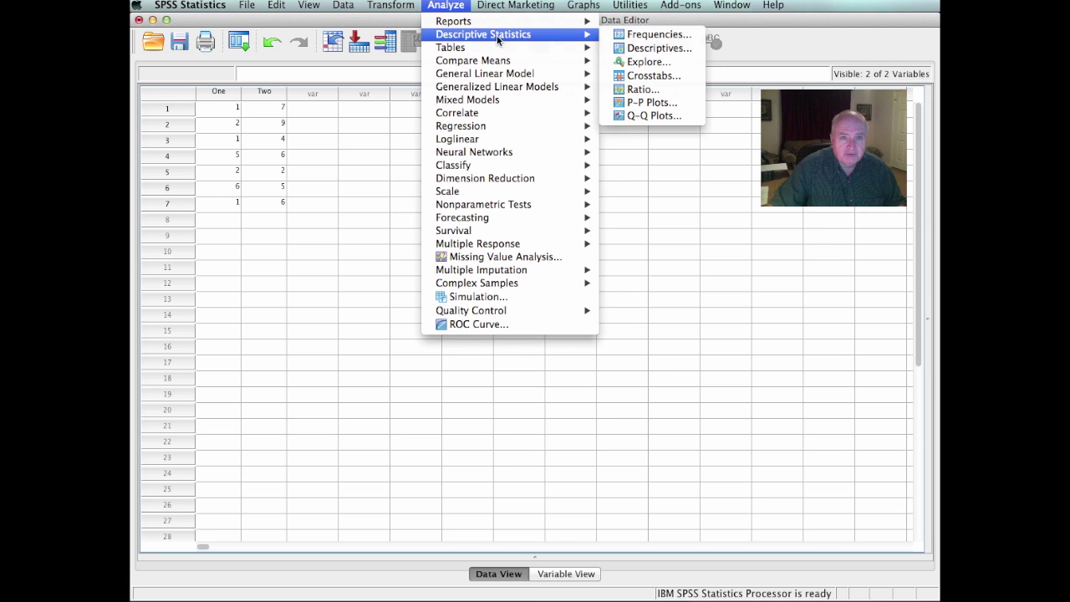
left_click(657, 48)
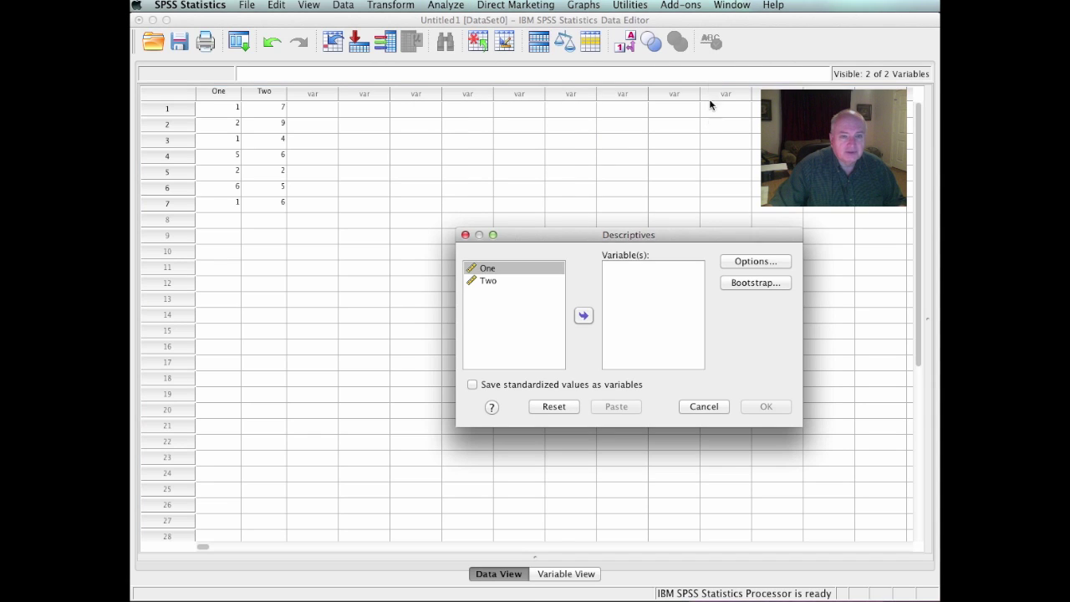
left_click(538, 310, "shift")
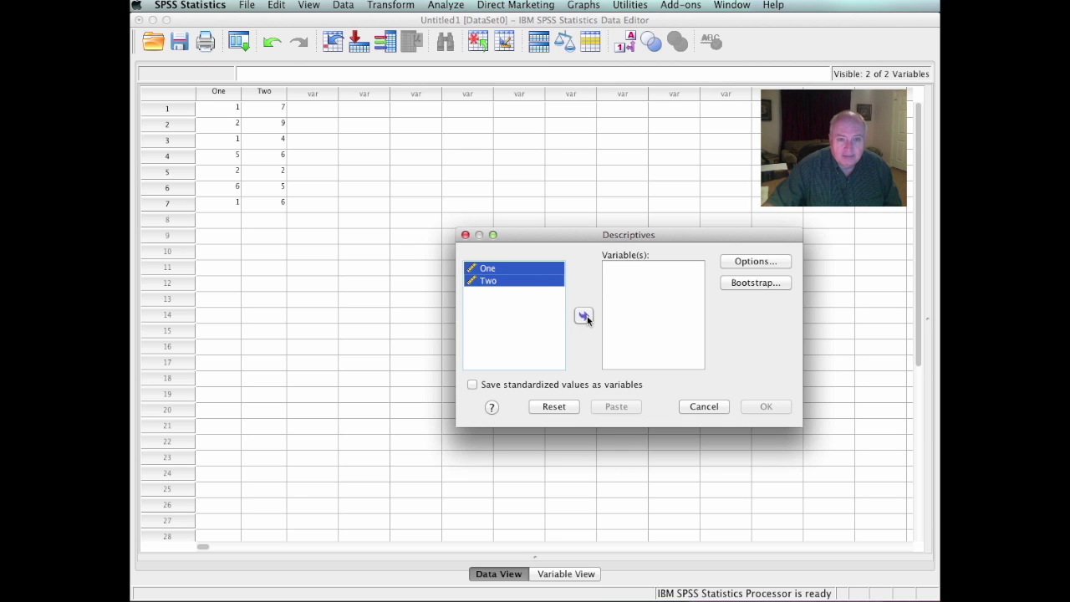
left_click(583, 315)
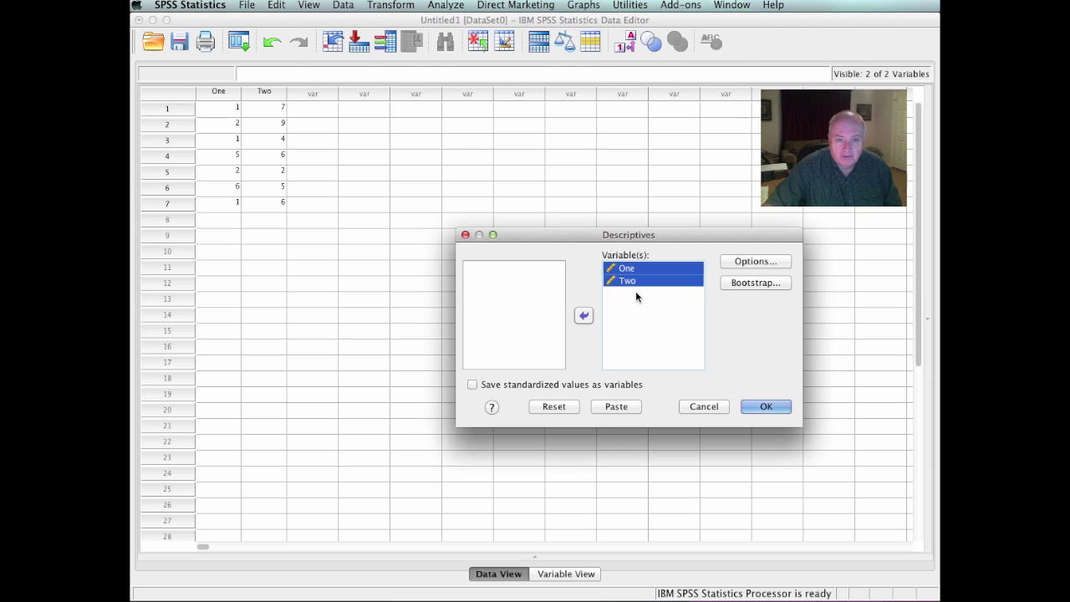
left_click(753, 261)
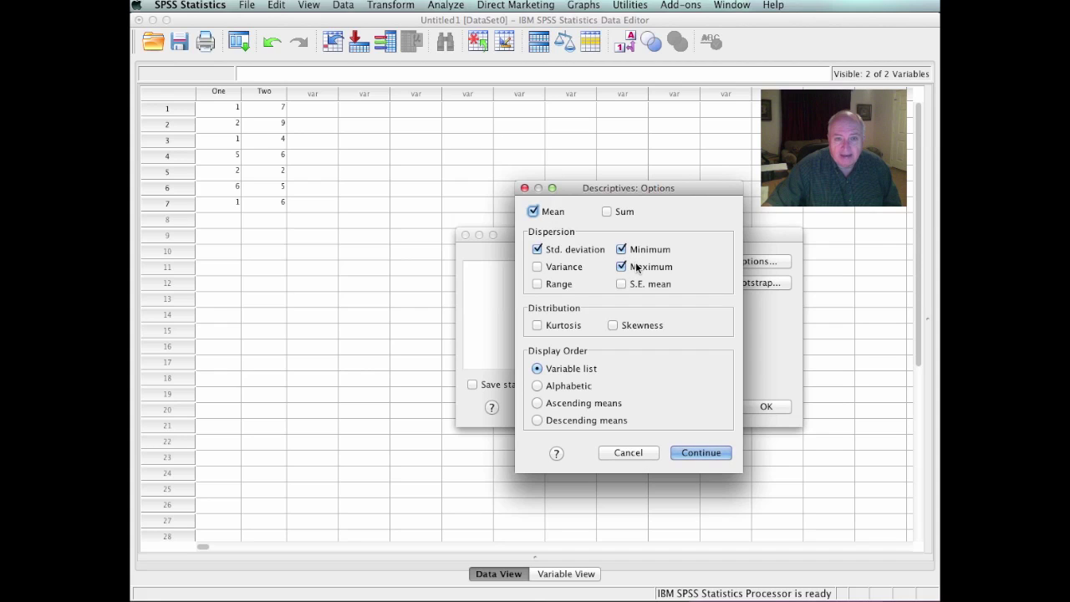
left_click(538, 267)
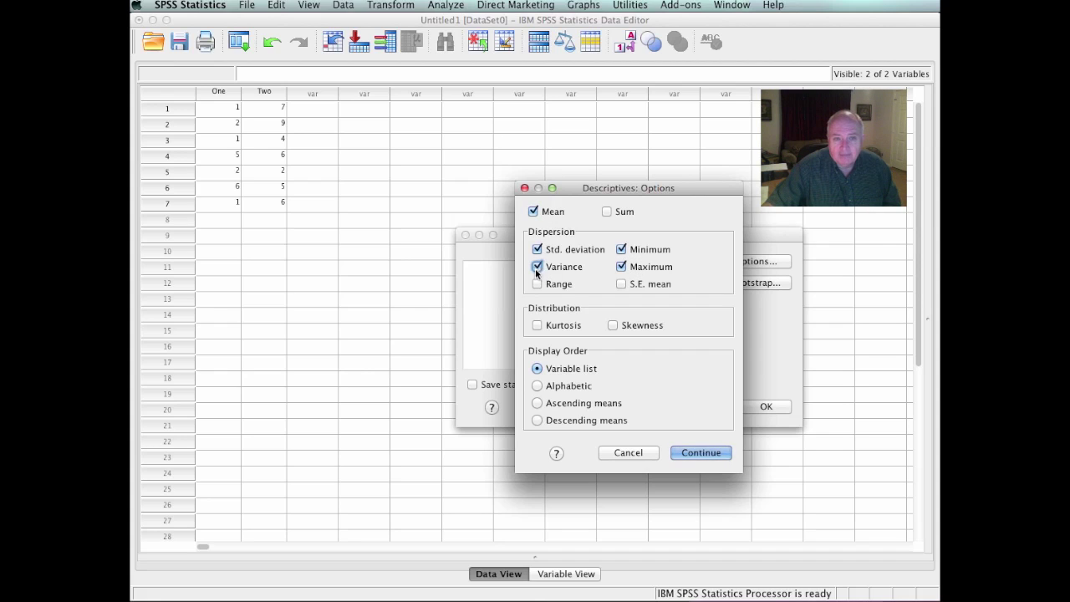
left_click(537, 283)
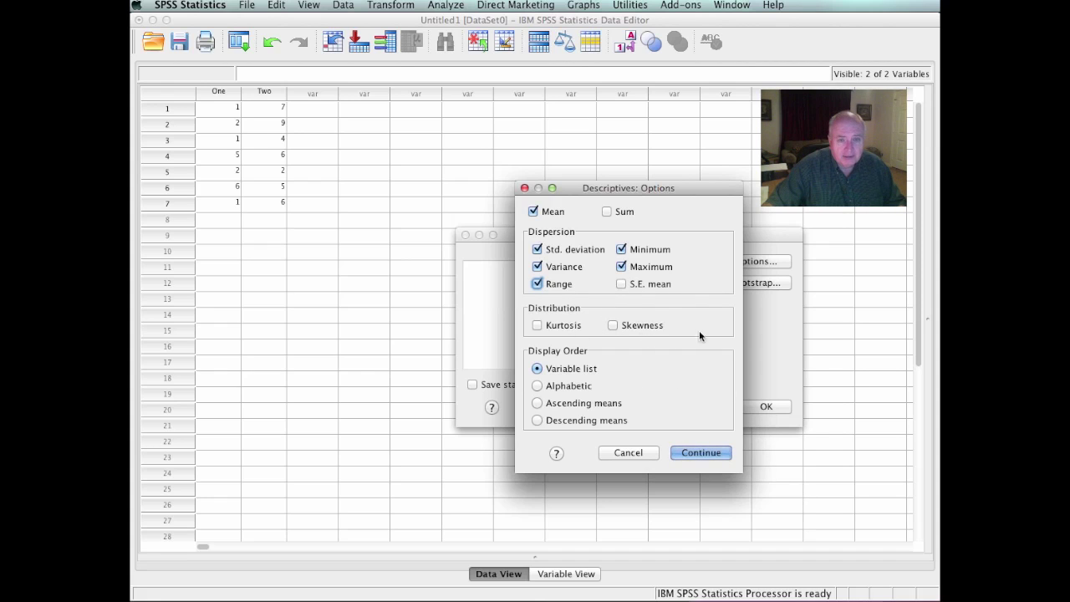
left_click(699, 452)
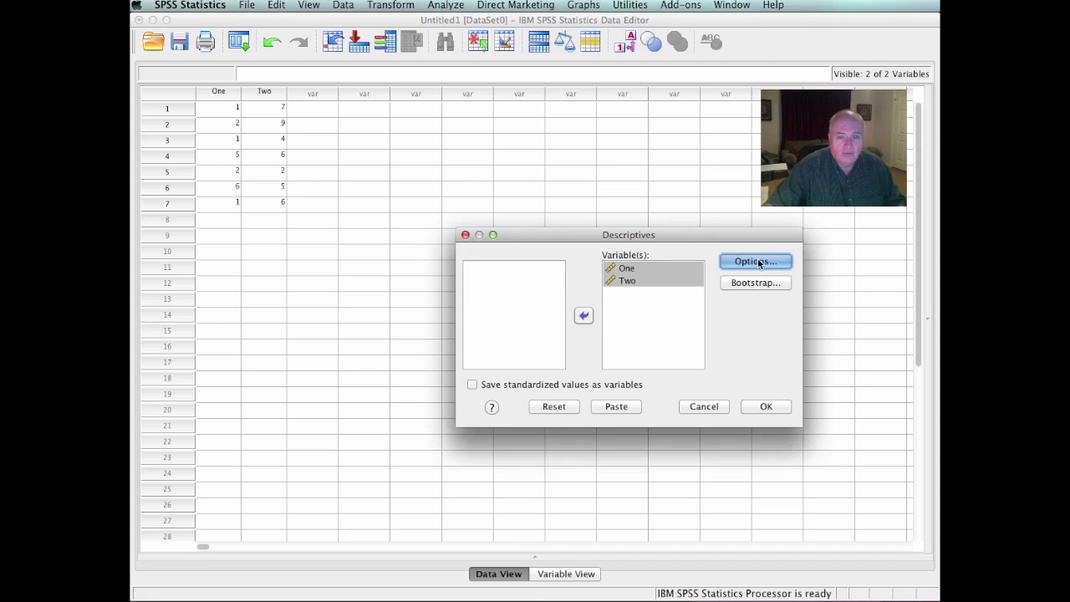
left_click(765, 407)
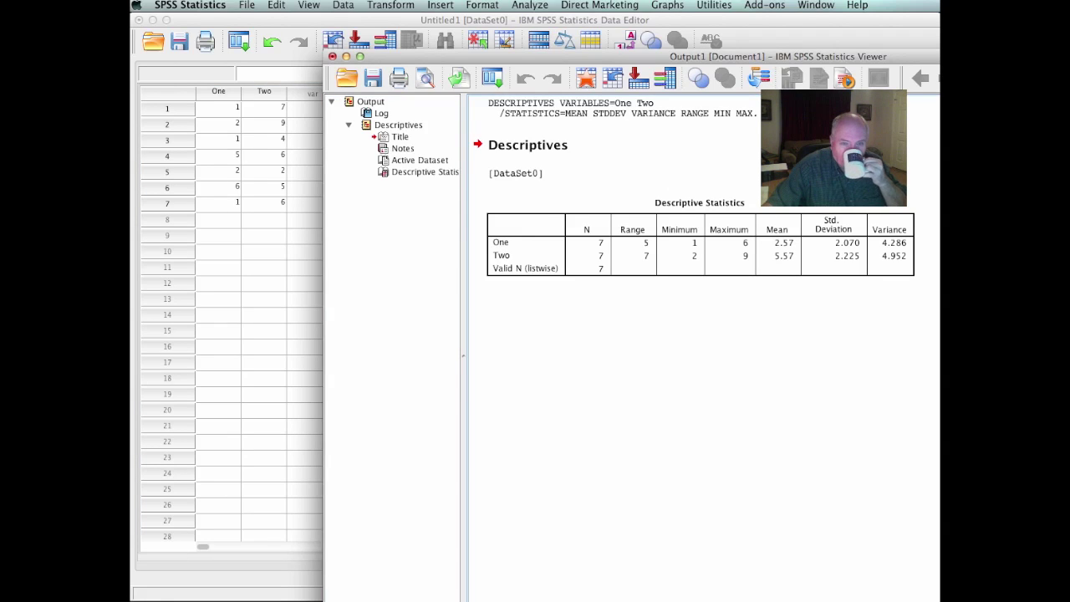
Step: Review the Descriptive Statistics table, then minimize the output Viewer
left_click(881, 239)
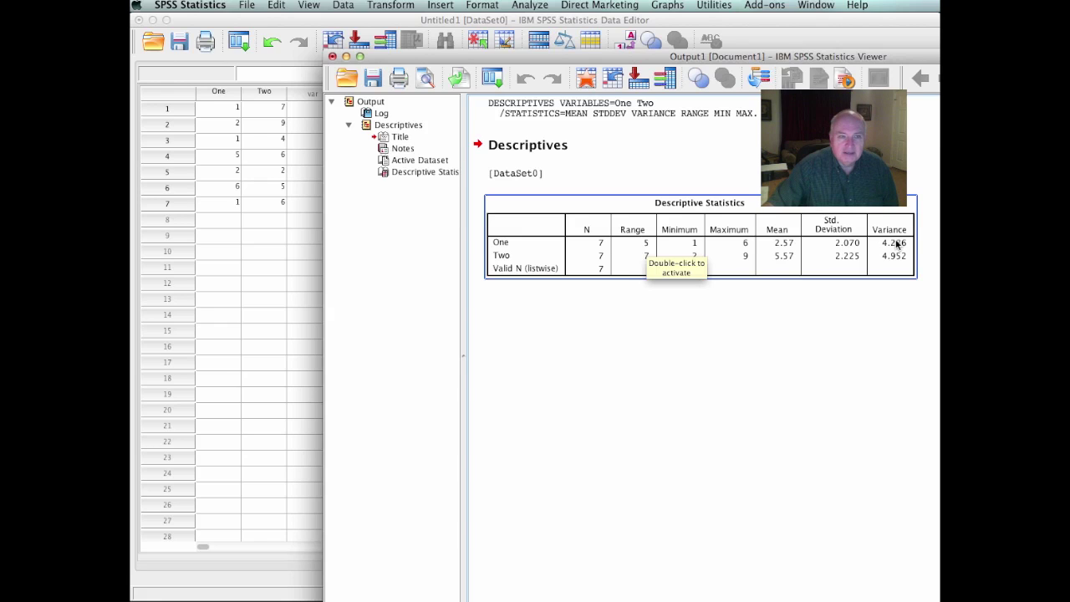
left_click(347, 57)
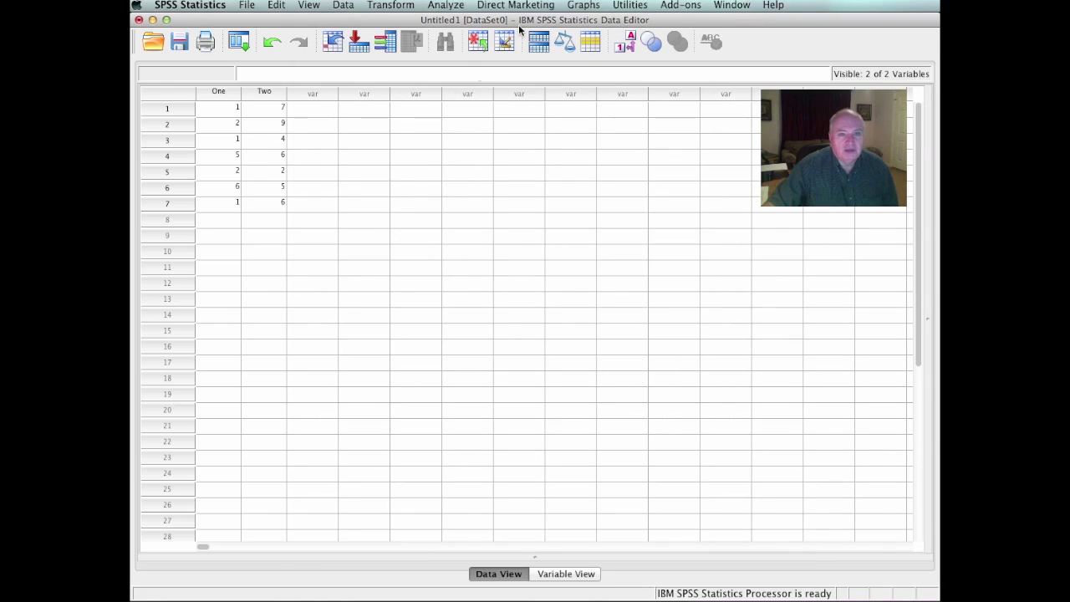
Step: Start a Frequencies analysis with One and Two as its variables
left_click(444, 6)
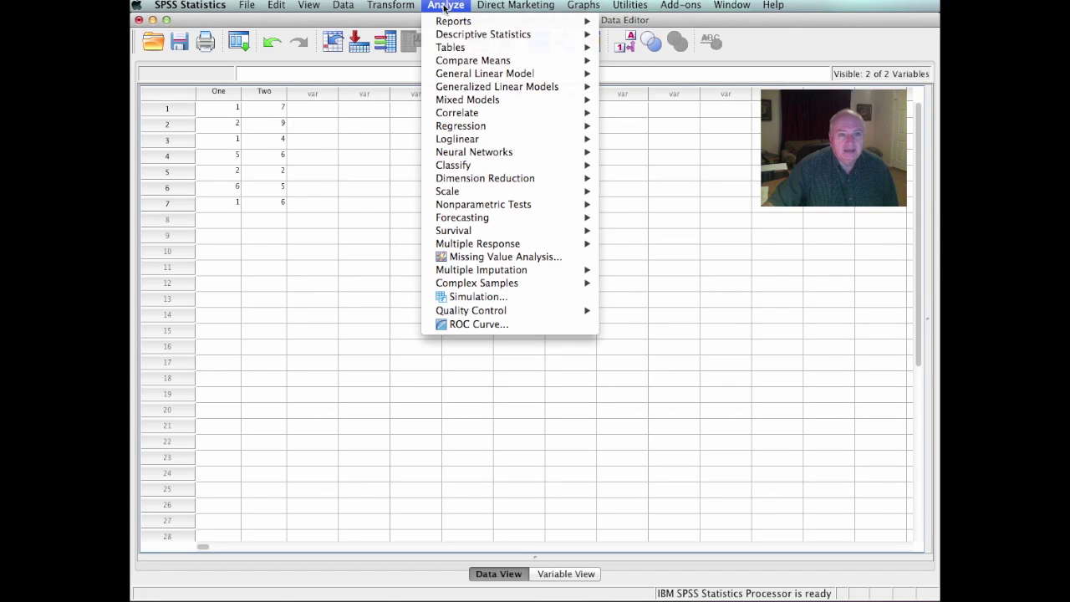
mouse_move(473, 35)
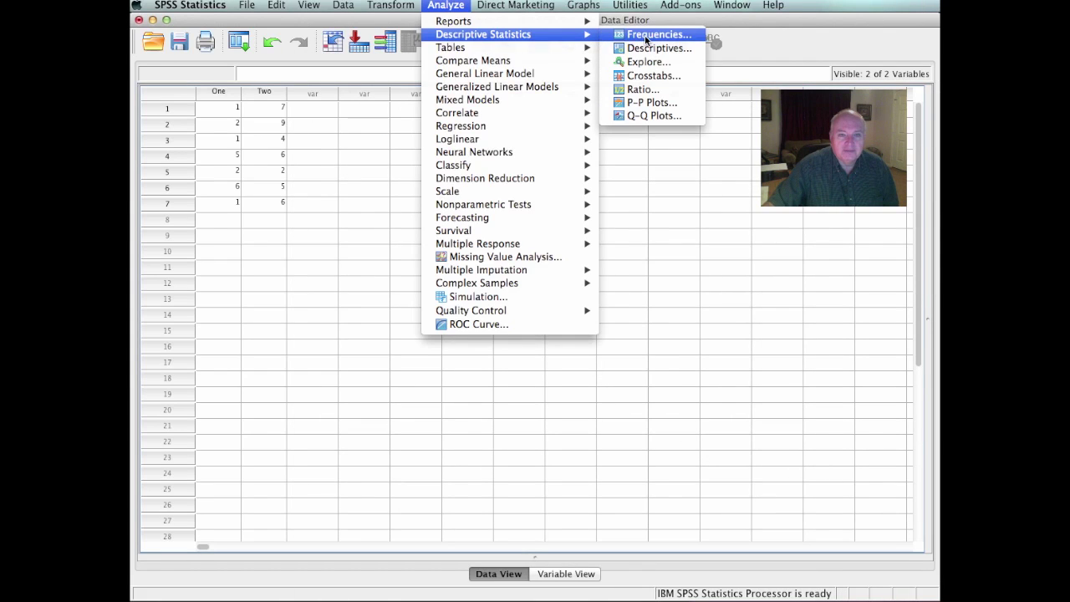
left_click(647, 35)
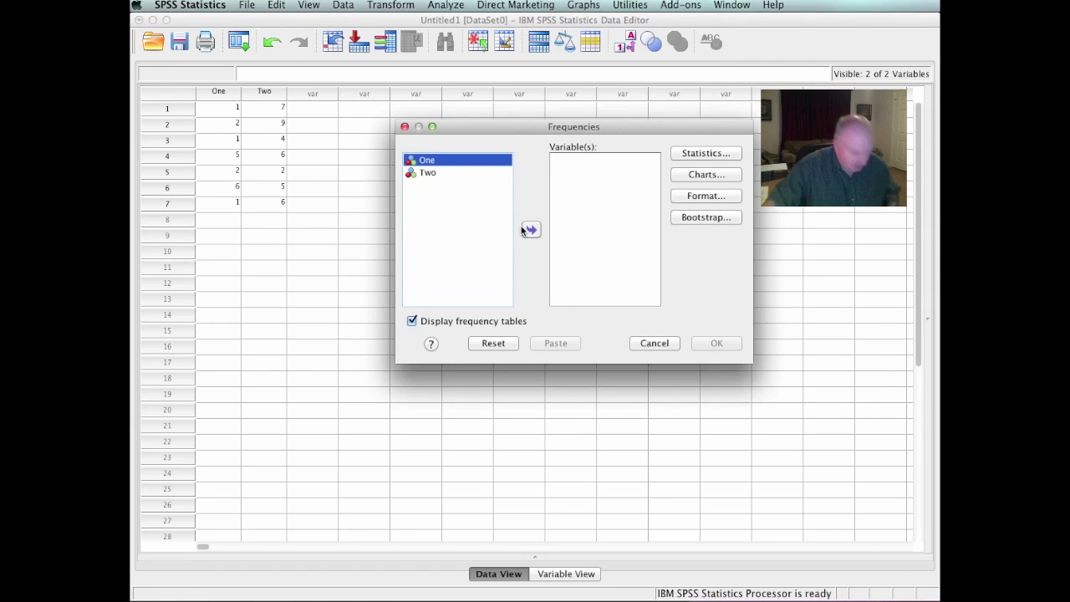
key("super+a")
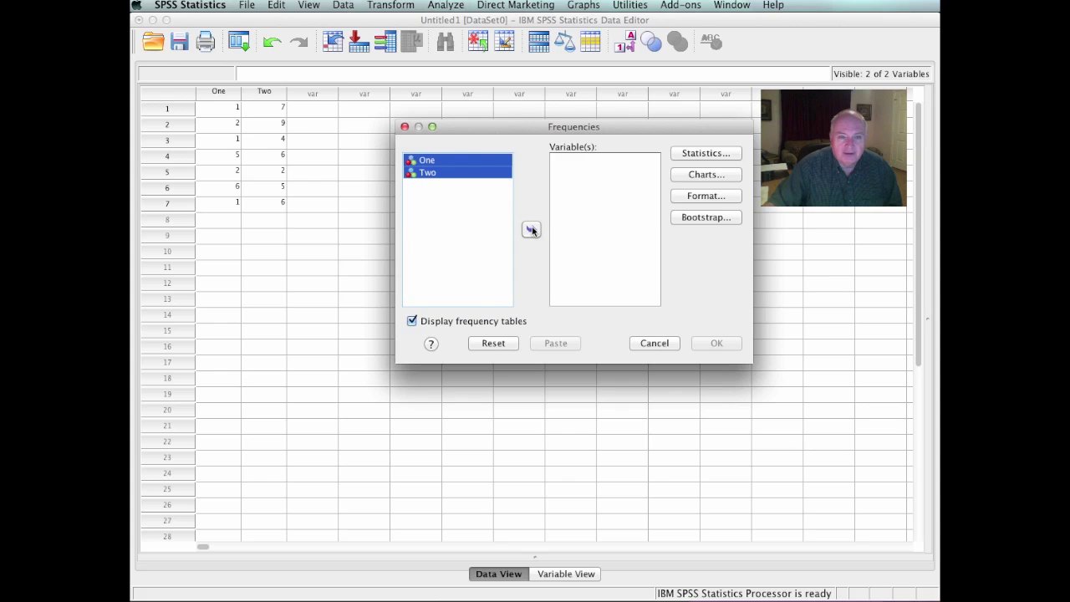
left_click(532, 230)
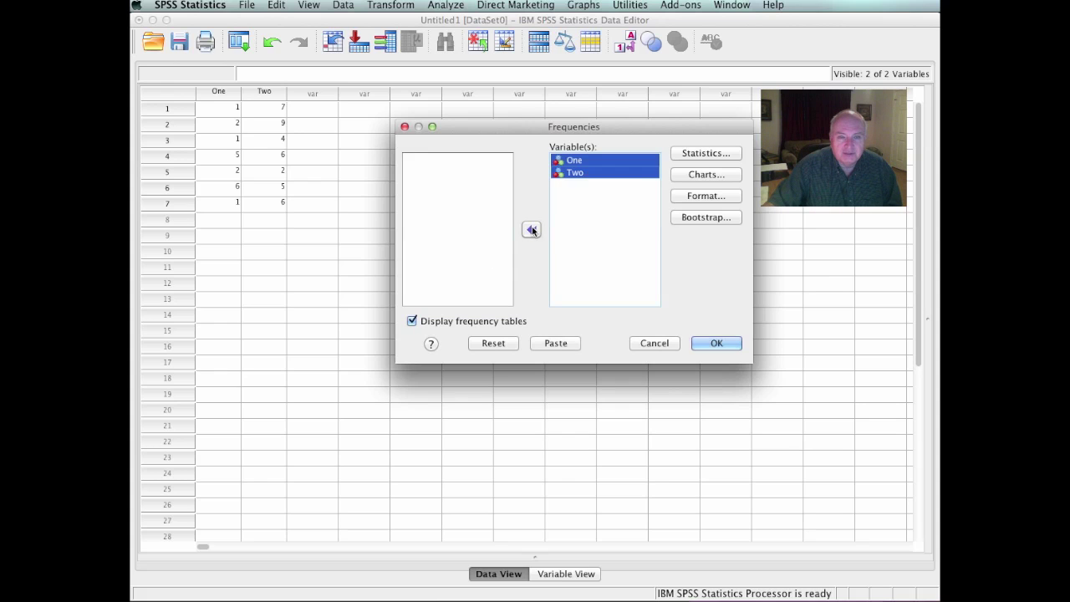
Step: Tick mean, median, mode, std. deviation and variance in the Frequencies statistics
left_click(701, 153)
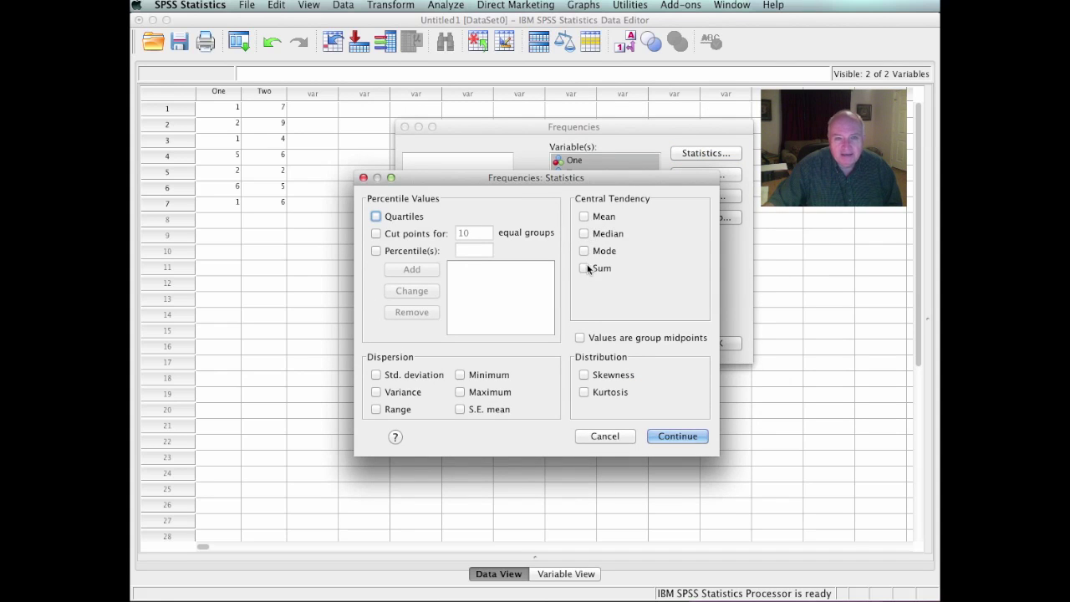
left_click(585, 216)
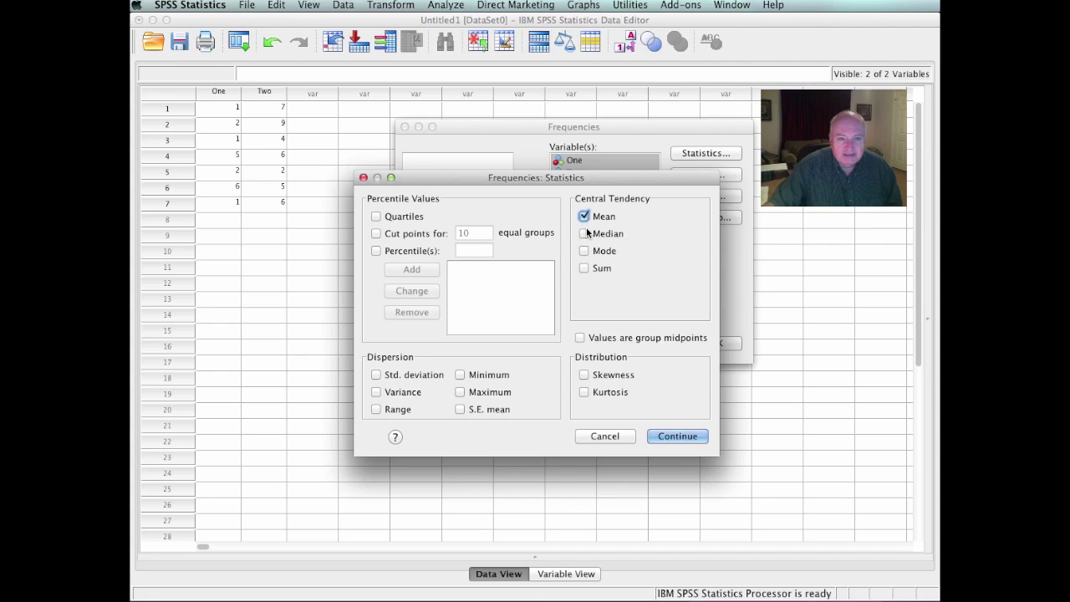
left_click(584, 234)
left_click(585, 251)
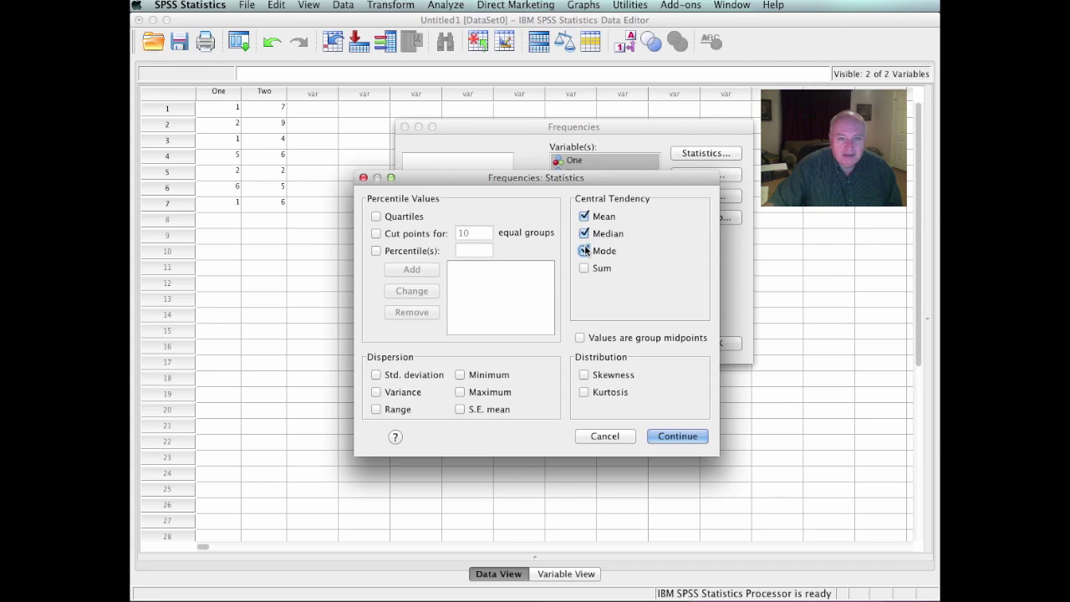
left_click(376, 392)
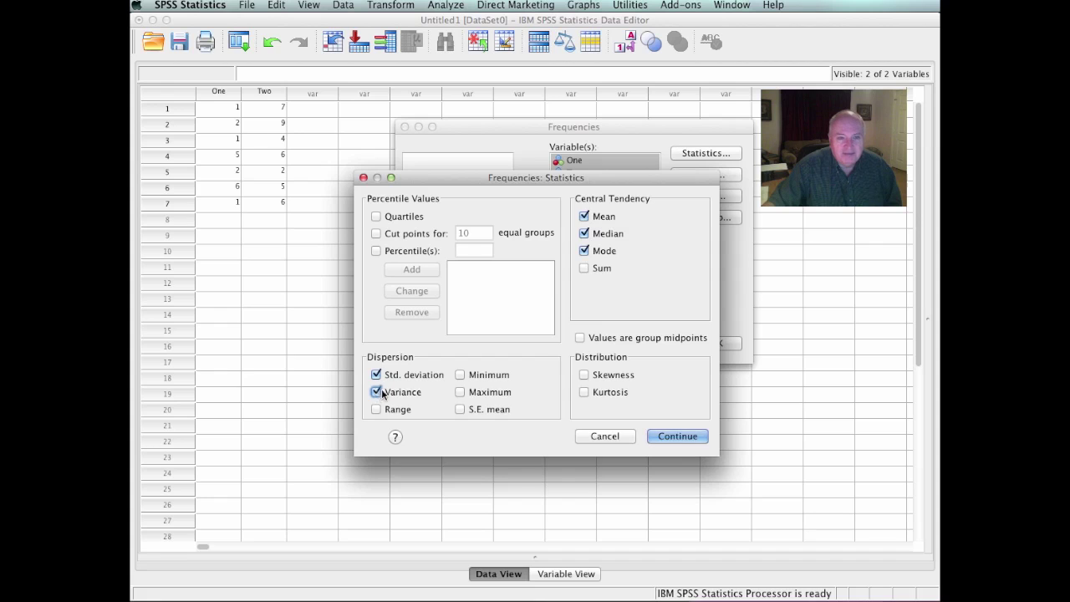
left_click(676, 436)
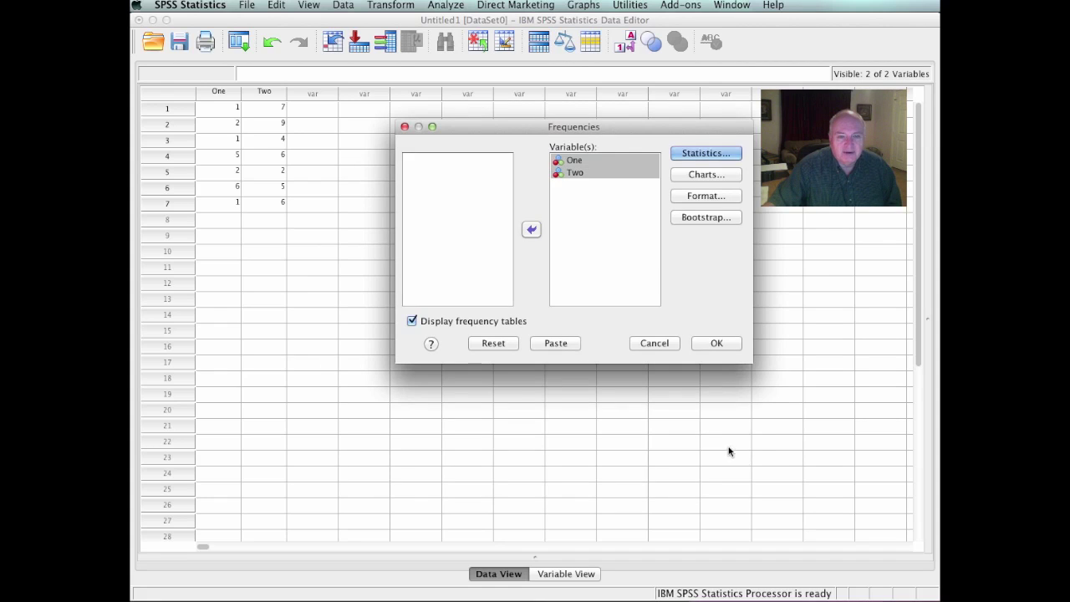
Step: Run Frequencies, inspect the Statistics and One frequency tables, then minimize the Viewer
left_click(720, 348)
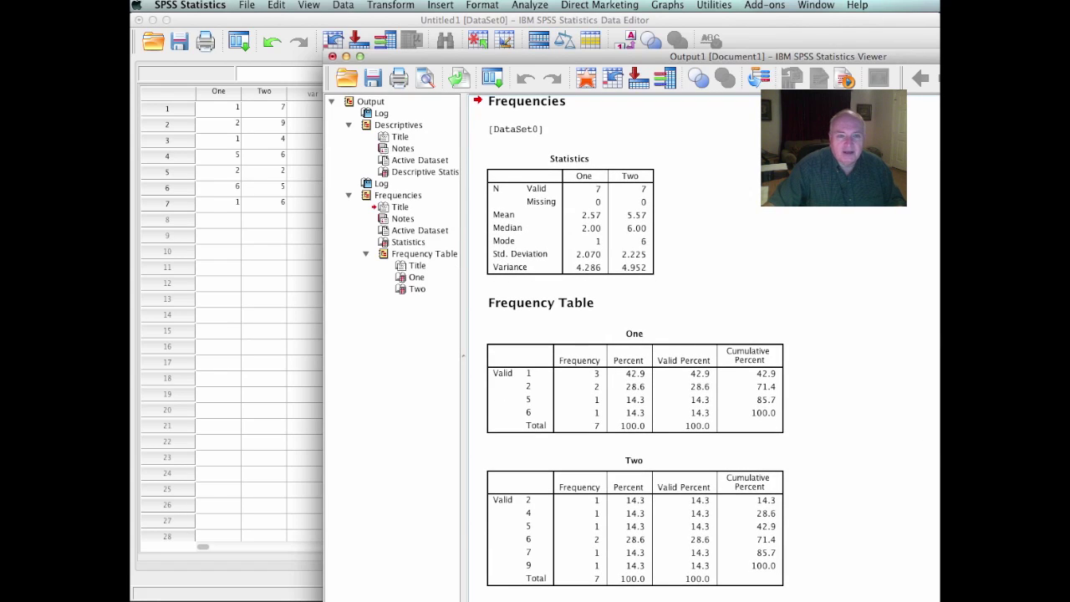
left_click(596, 191)
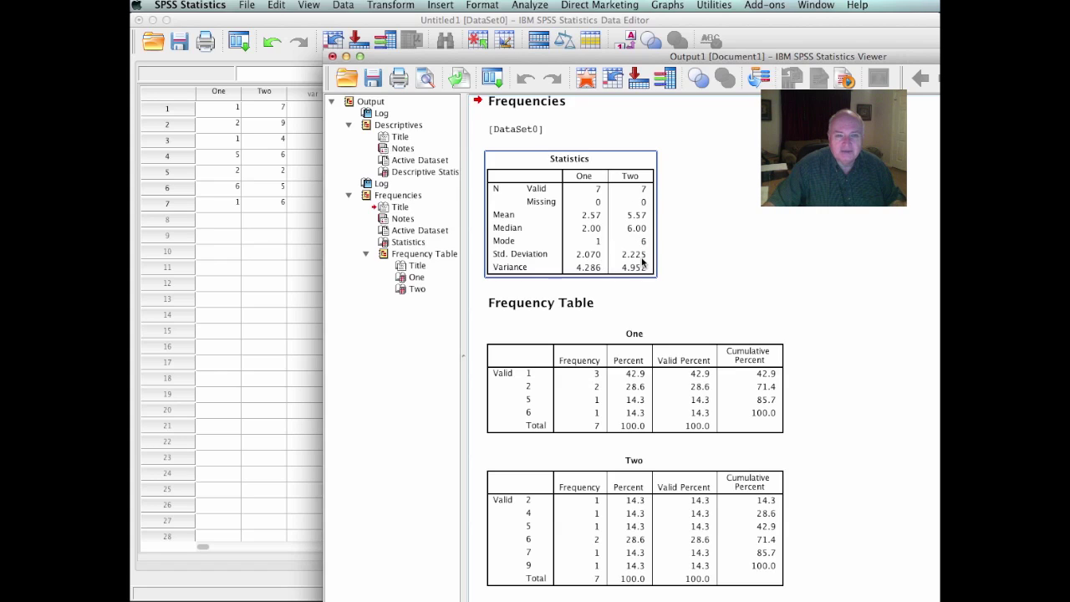
left_click(644, 350)
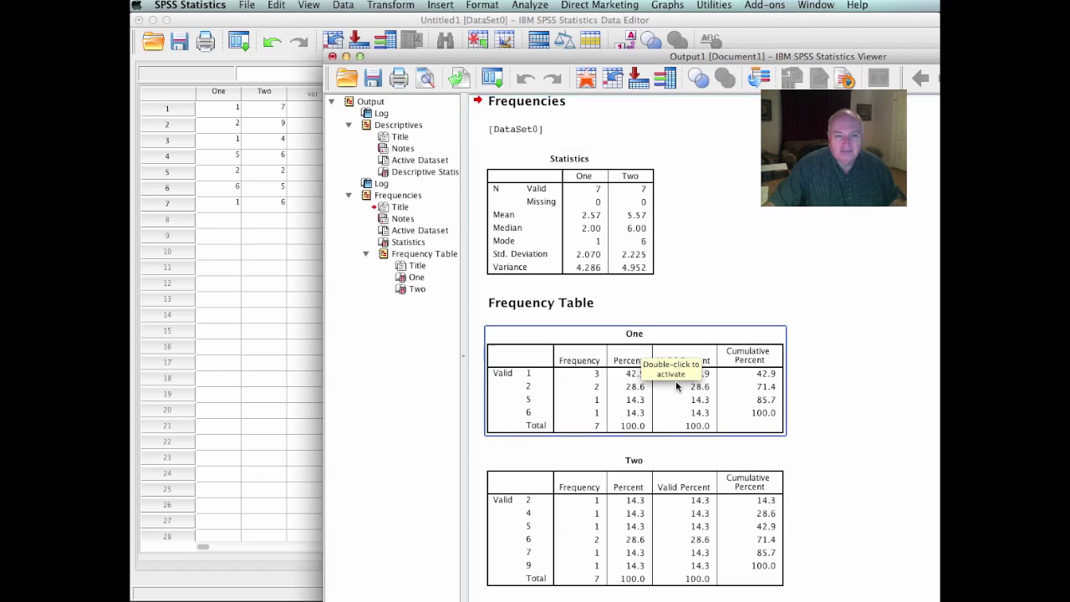
key("Escape")
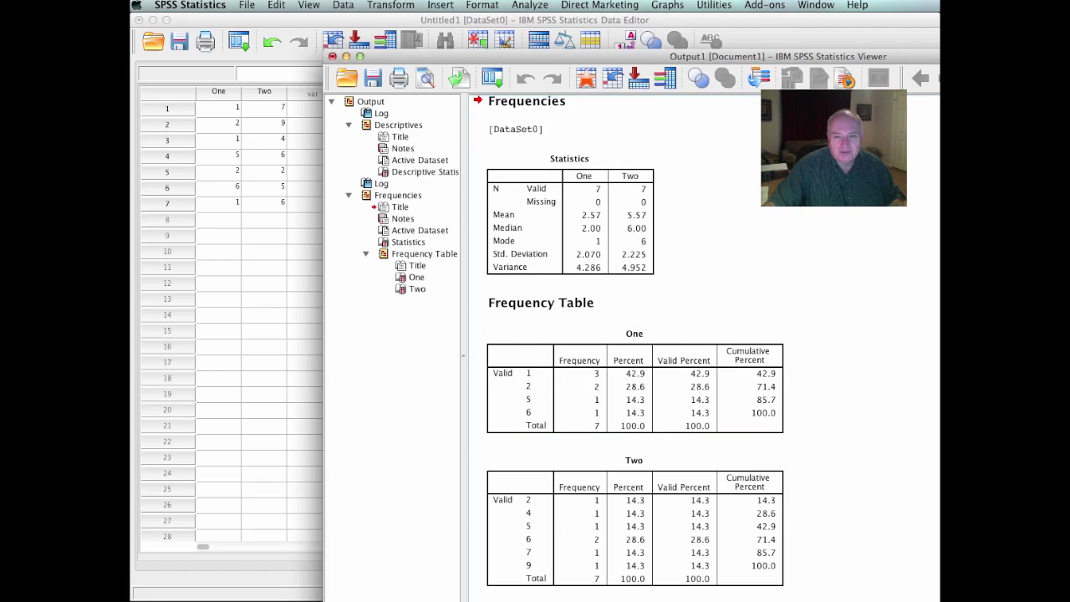
left_click(541, 391)
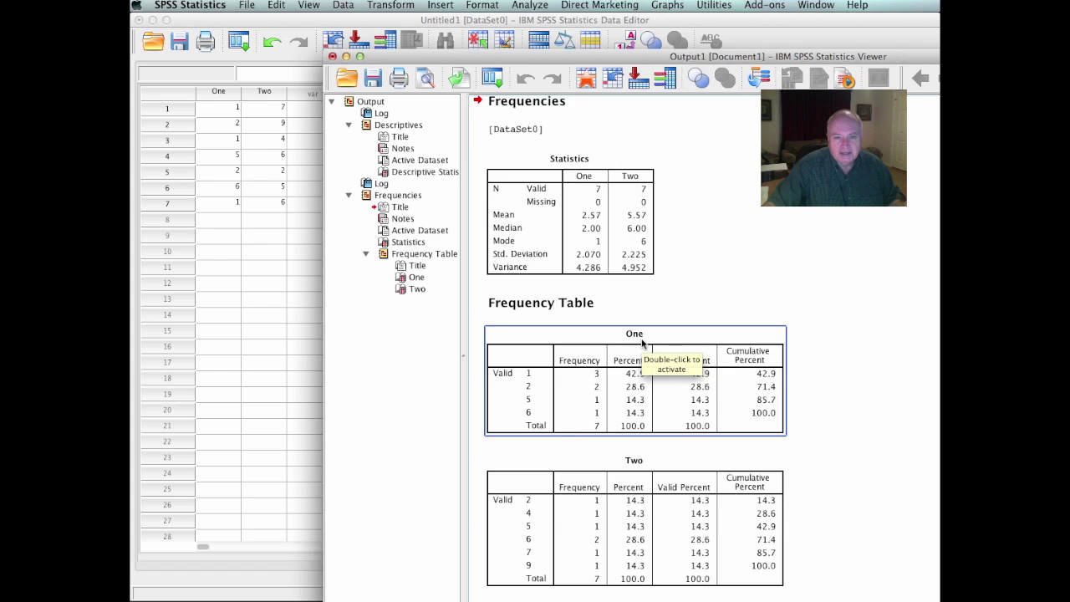
key("Escape")
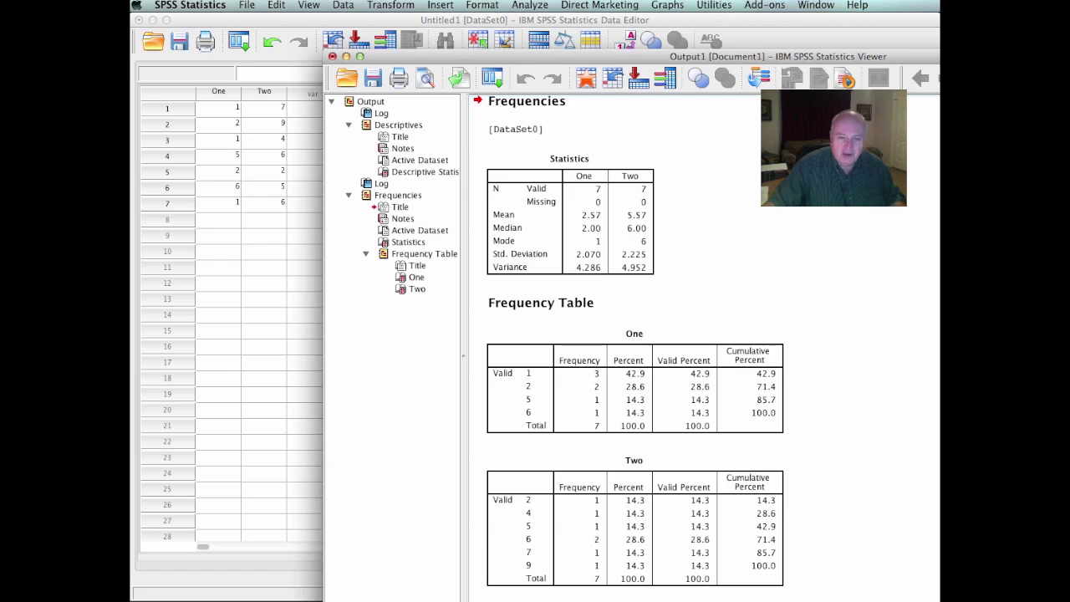
left_click(345, 56)
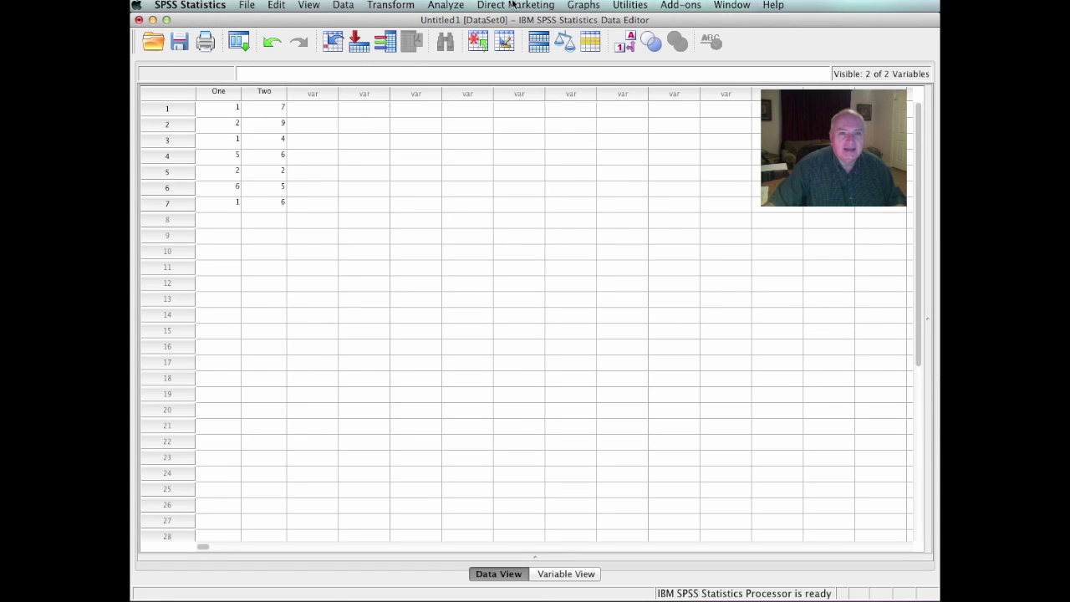
Step: Rerun Frequencies on One and Two with Histograms chosen as the chart type
left_click(448, 7)
mouse_move(519, 35)
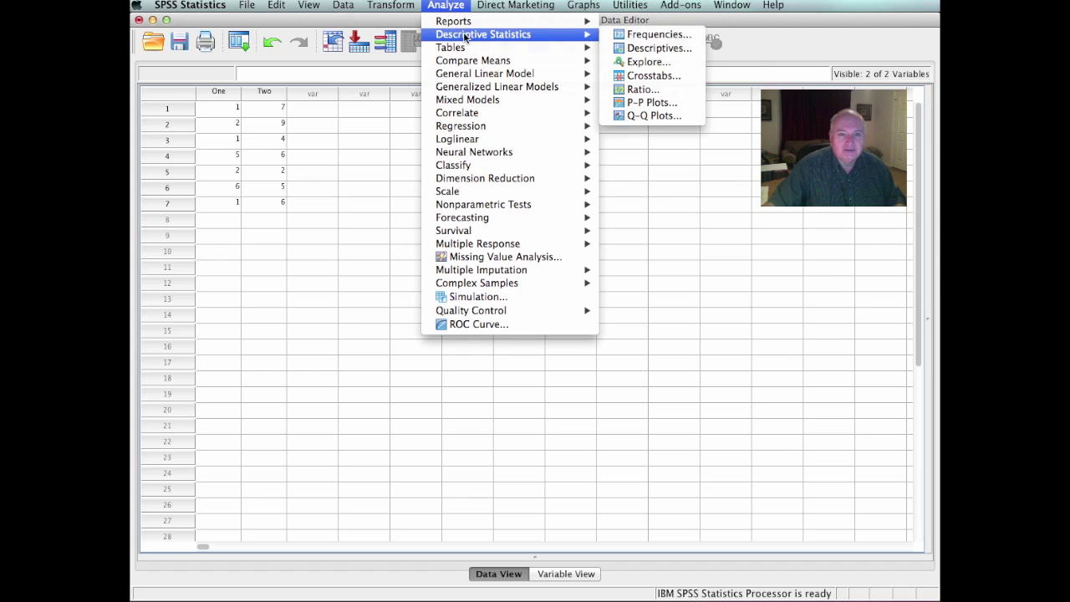
left_click(639, 37)
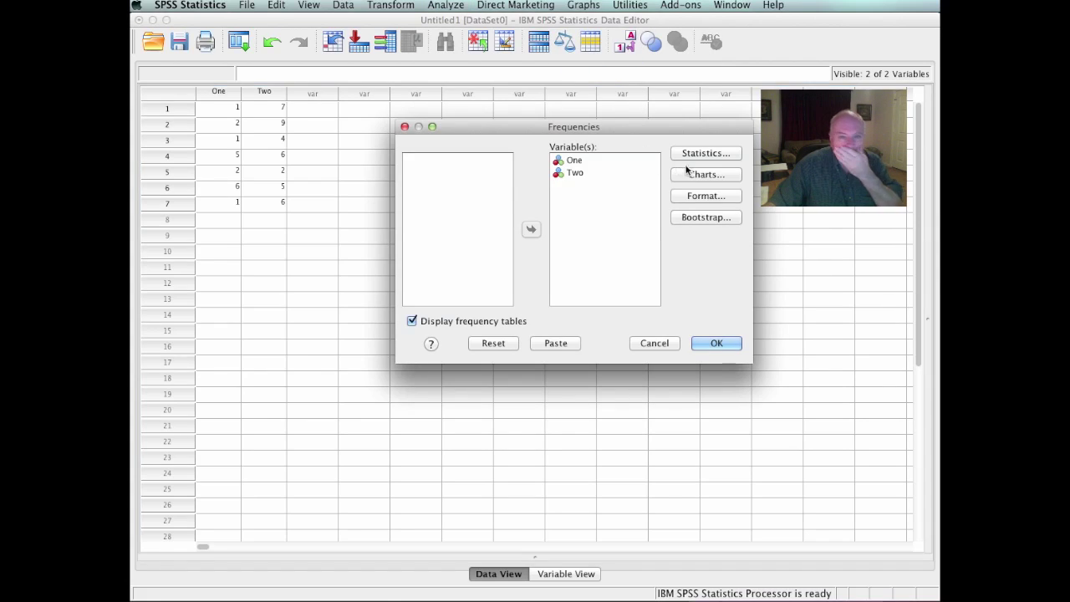
left_click(699, 176)
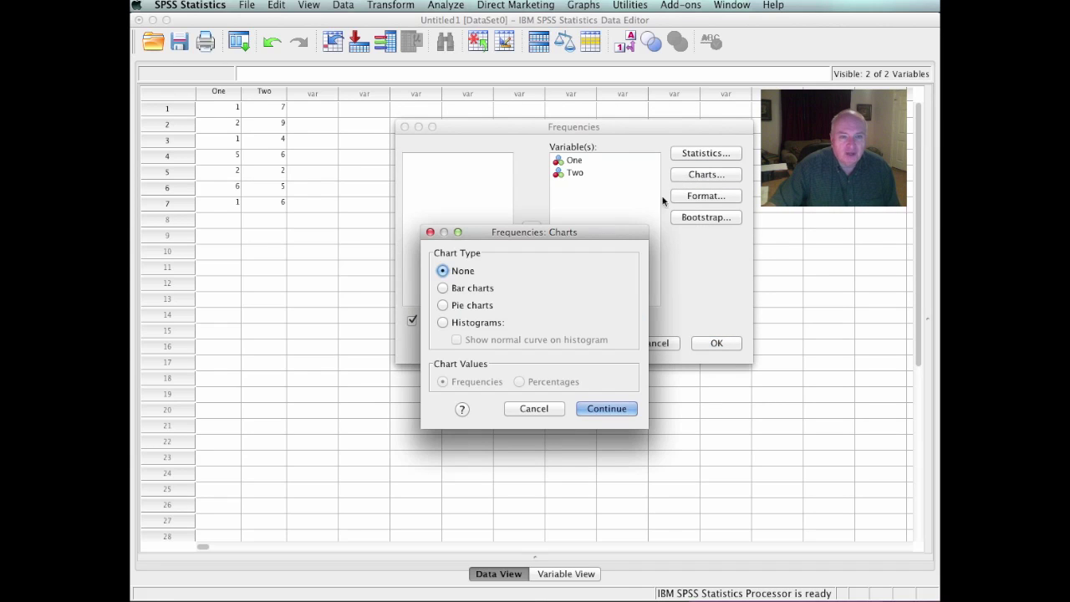
left_click(443, 322)
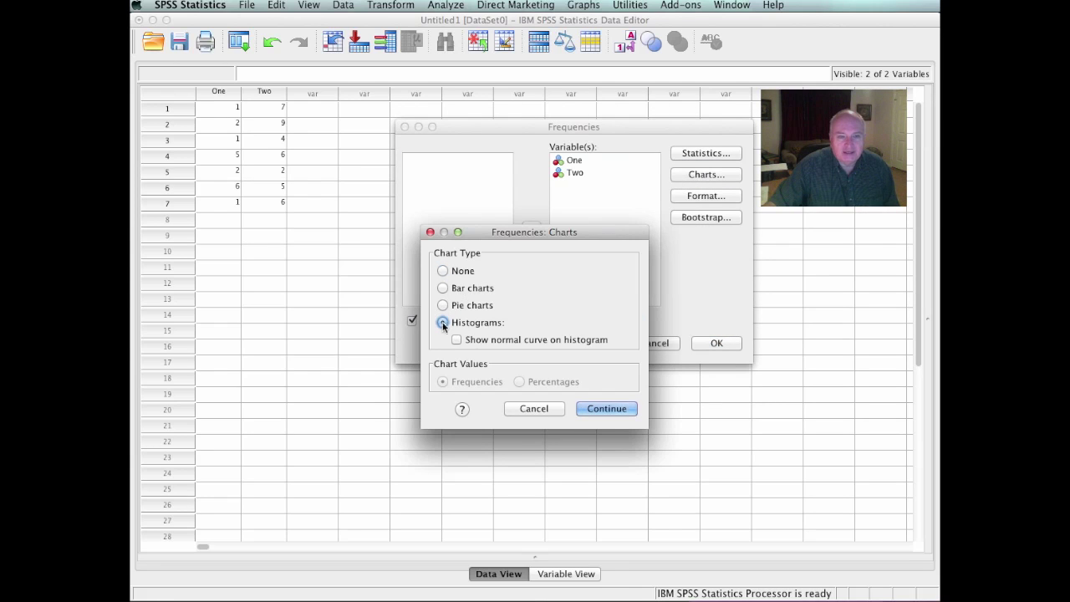
left_click(608, 409)
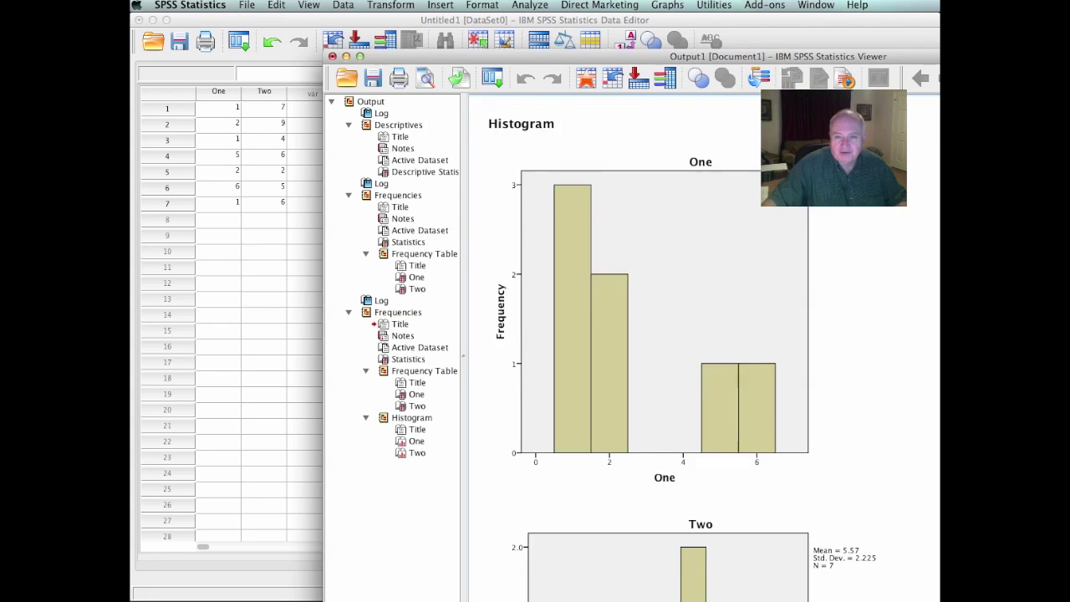
Step: Inspect One's histogram, close the output without saving, and return to Variable View
left_click(825, 426)
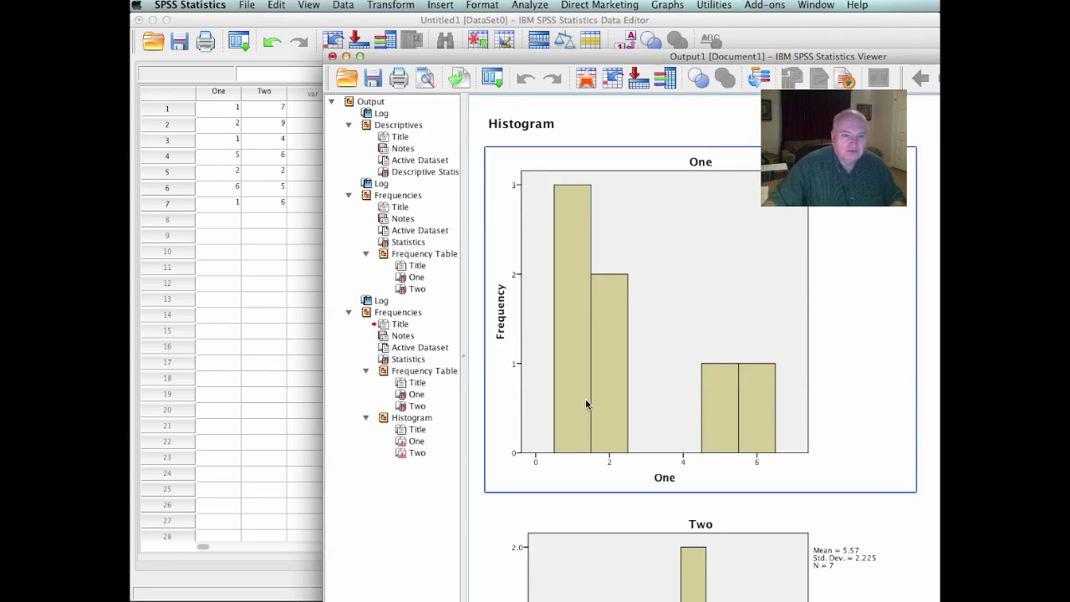
double_click(855, 425)
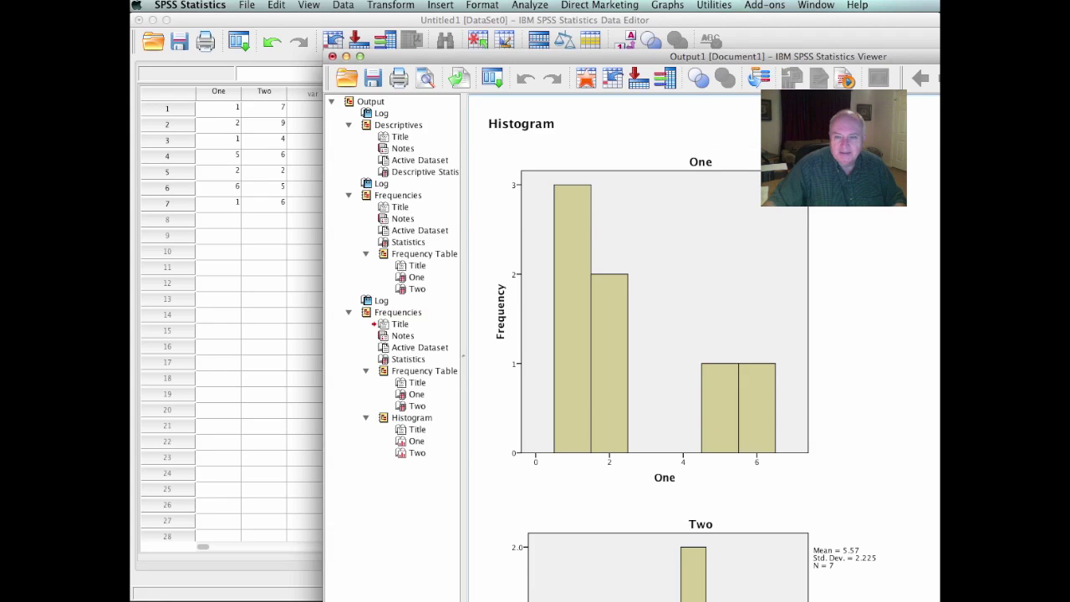
scroll(669, 352, "down", 5)
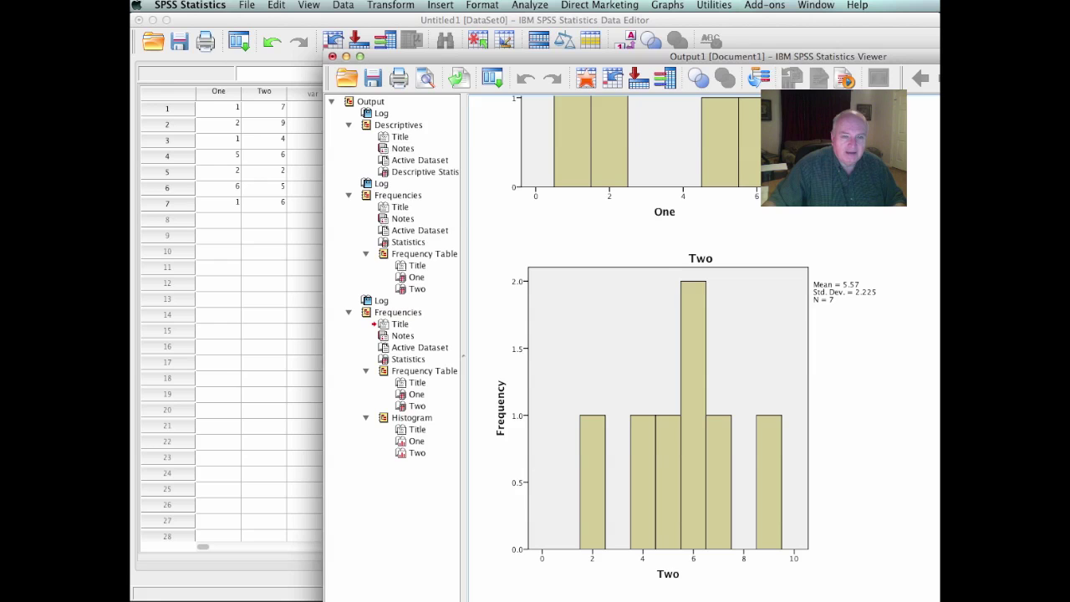
left_click(332, 56)
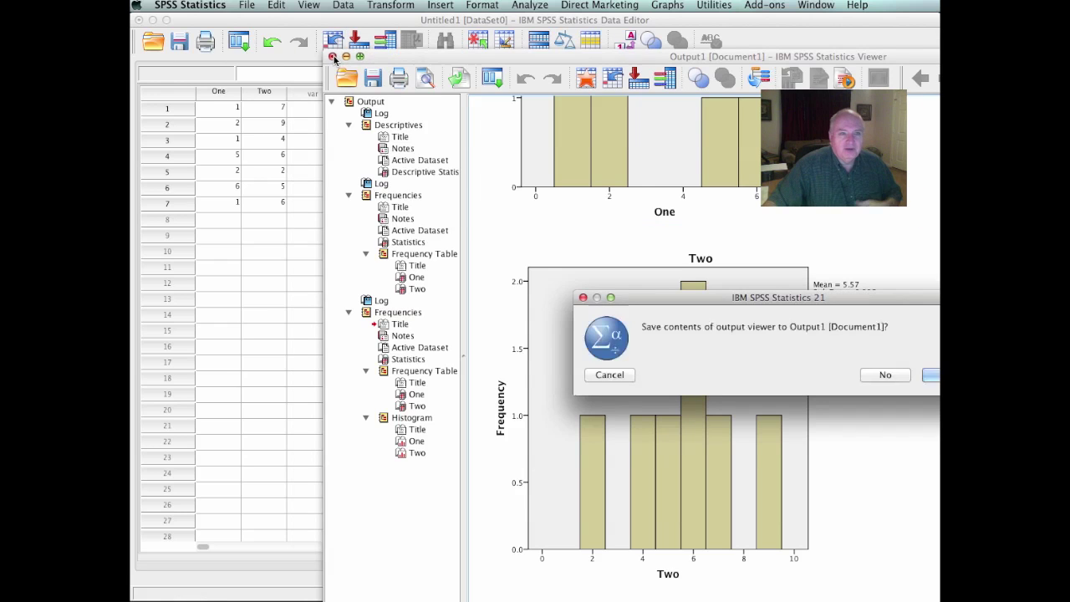
left_click(889, 375)
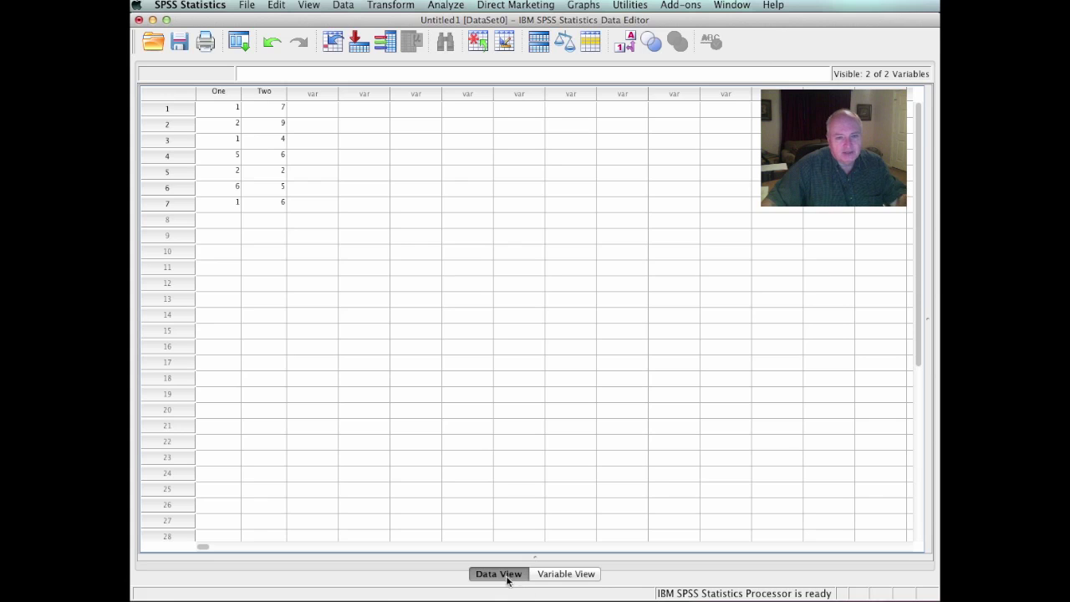
left_click(566, 576)
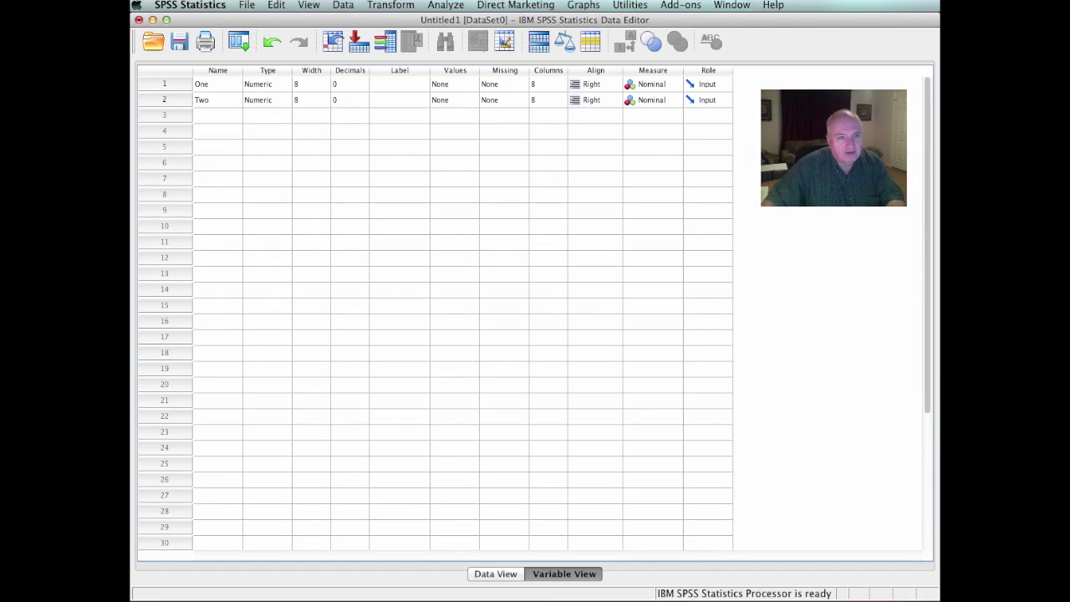
left_click(501, 576)
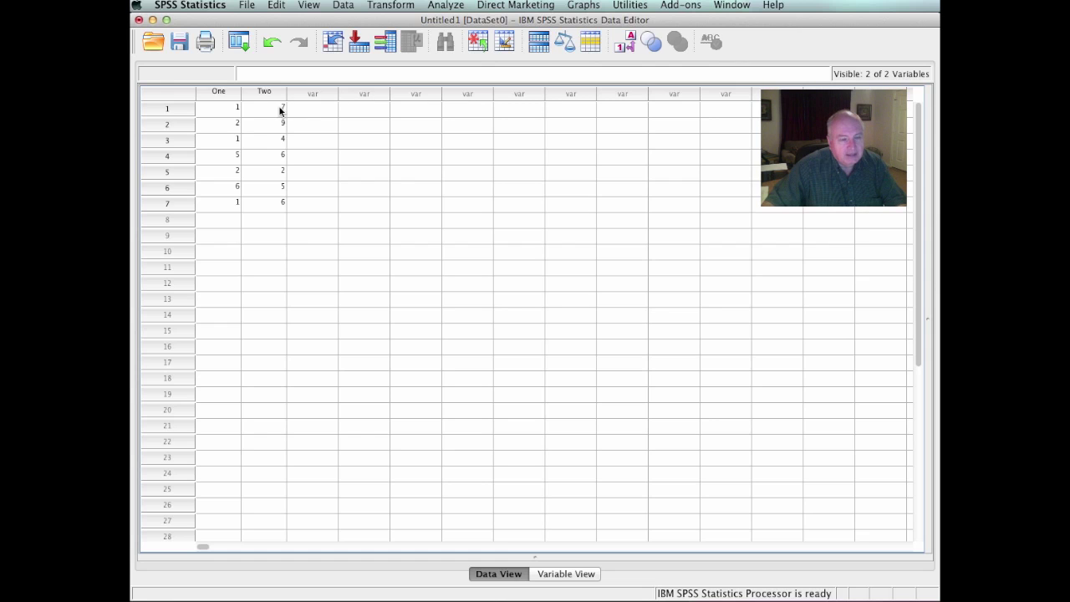
left_click(441, 6)
mouse_move(484, 37)
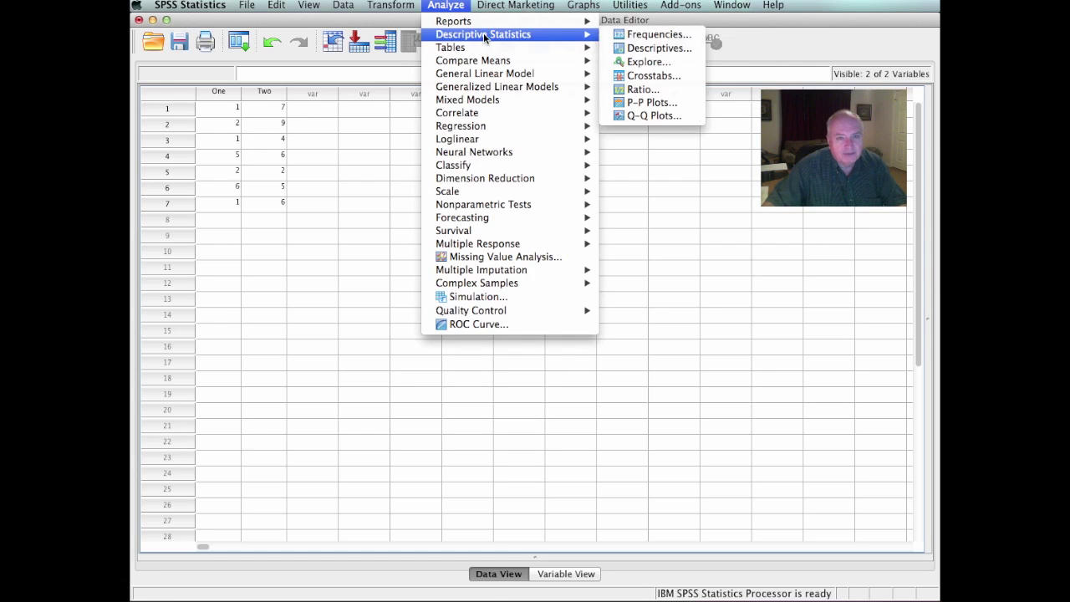